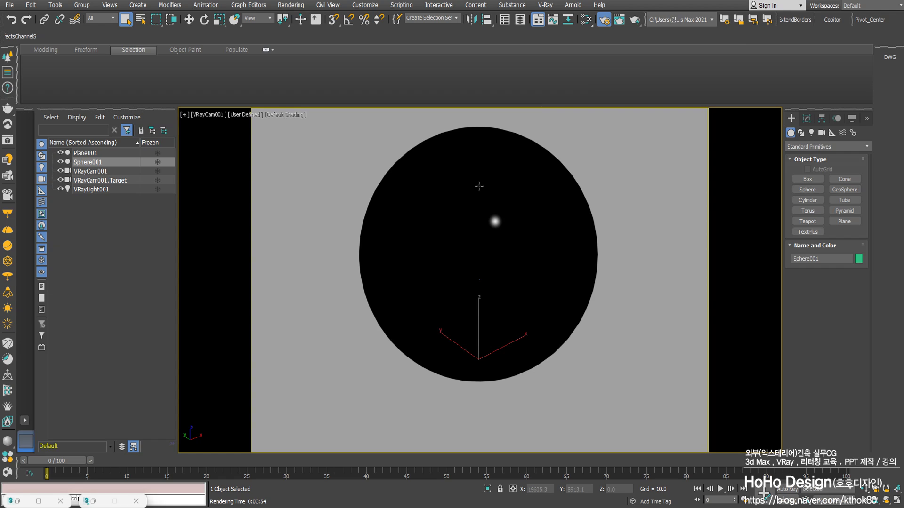
Step: Open the Slate Material Editor and delete the unneeded node from the node view
right_click(450, 188)
key(m)
middle_drag(385, 200, 140, 226)
scroll(312, 215, down, 1)
middle_drag(348, 238, 339, 290)
click(400, 315)
key(Delete)
middle_drag(402, 303, 351, 315)
scroll(353, 259, up, 1)
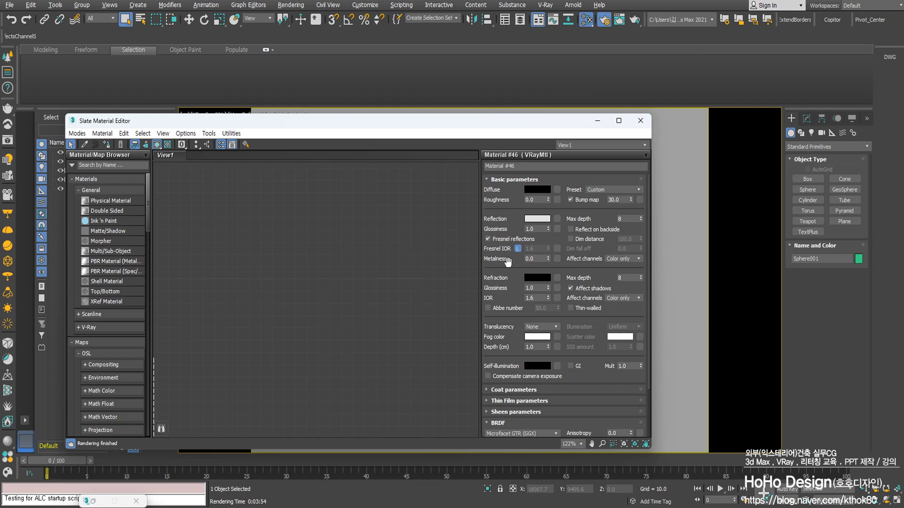
Step: Create a new VRayMtl material in the empty area beside the existing node
middle_drag(310, 257, 340, 226)
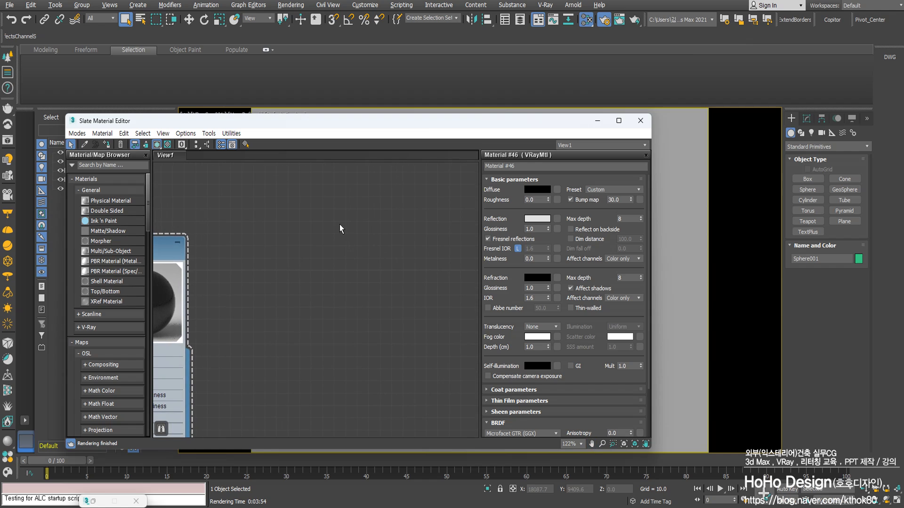
right_click(340, 225)
mouse_move(383, 228)
mouse_move(464, 252)
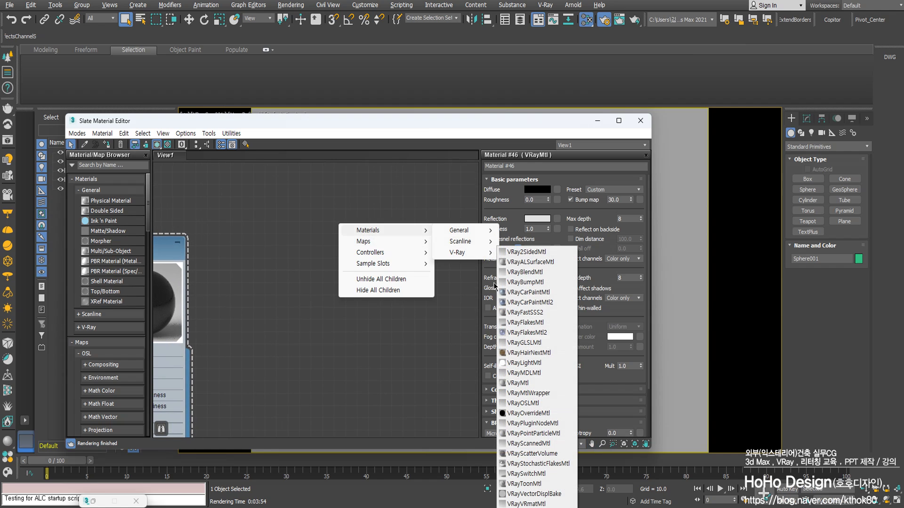
click(517, 382)
drag(347, 231, 355, 214)
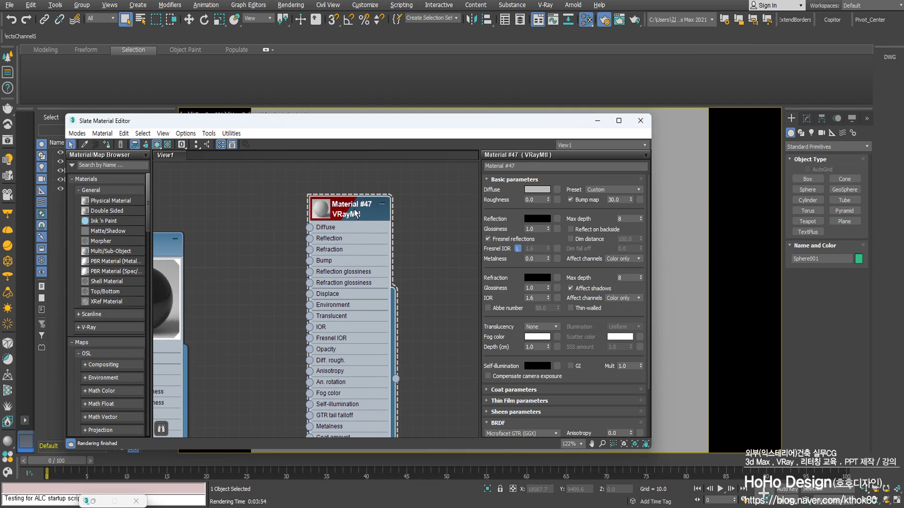
Step: Set the new material's reflection colour to pure white
click(538, 219)
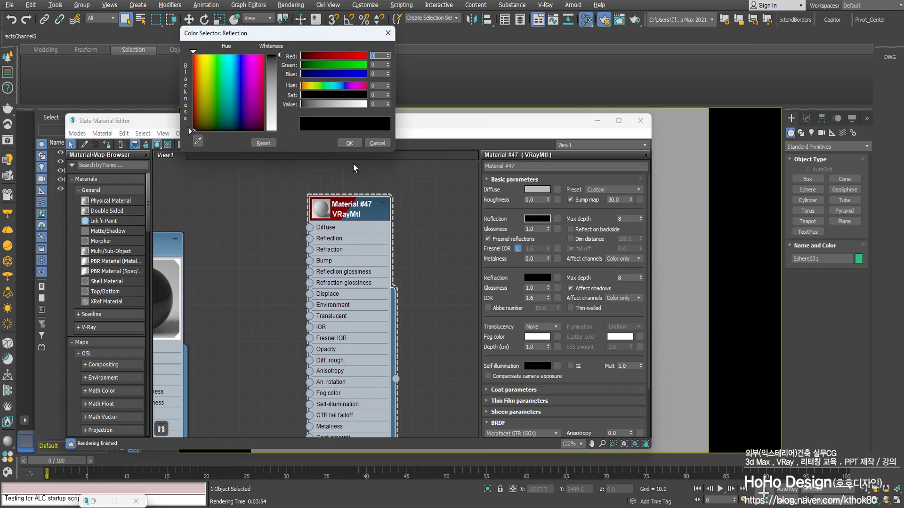
drag(282, 66, 282, 131)
click(349, 144)
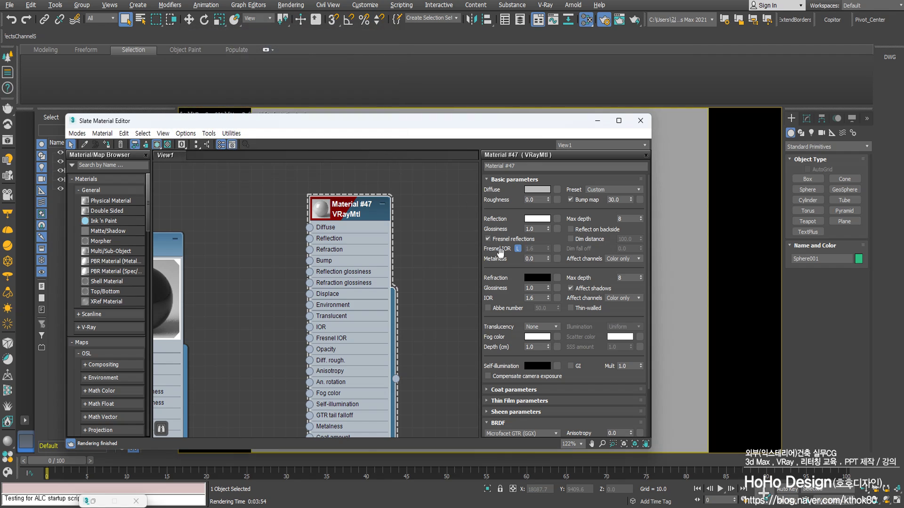
Step: Enlarge the new material's preview and compare it with Fresnel reflections switched off and on again
double_click(325, 208)
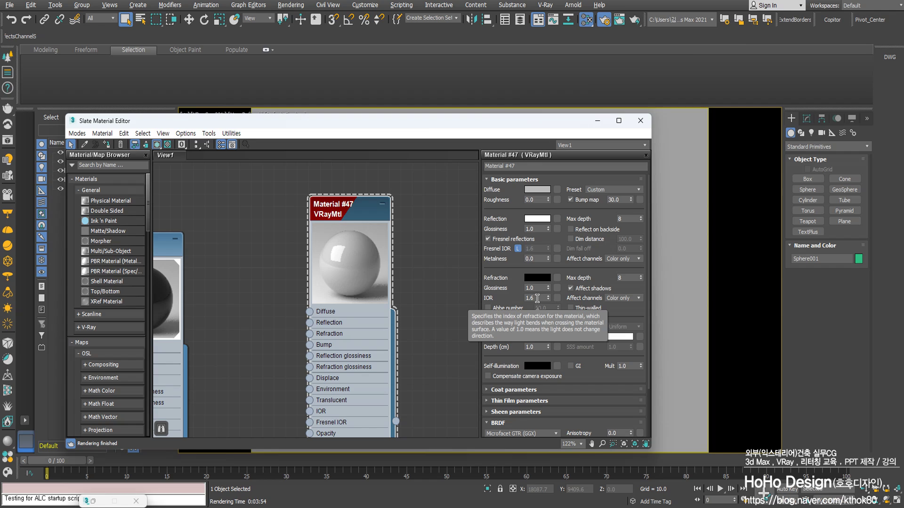
click(502, 240)
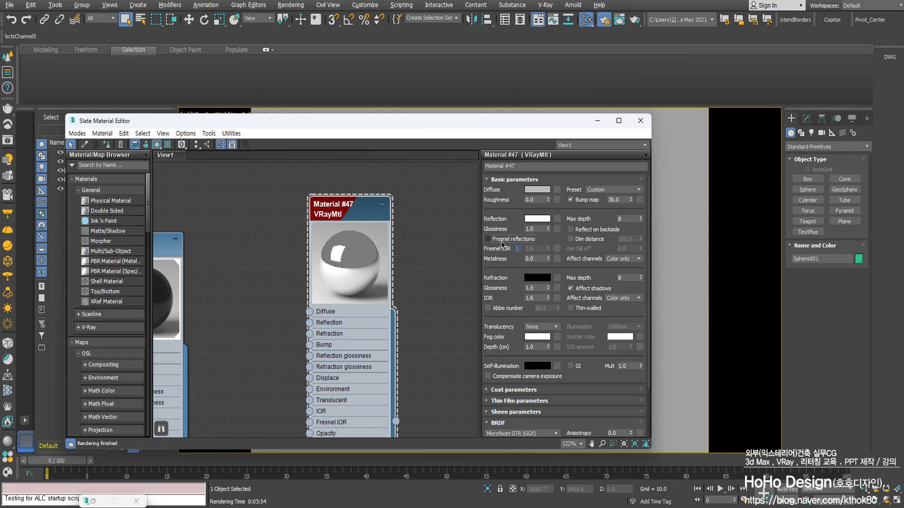
click(502, 240)
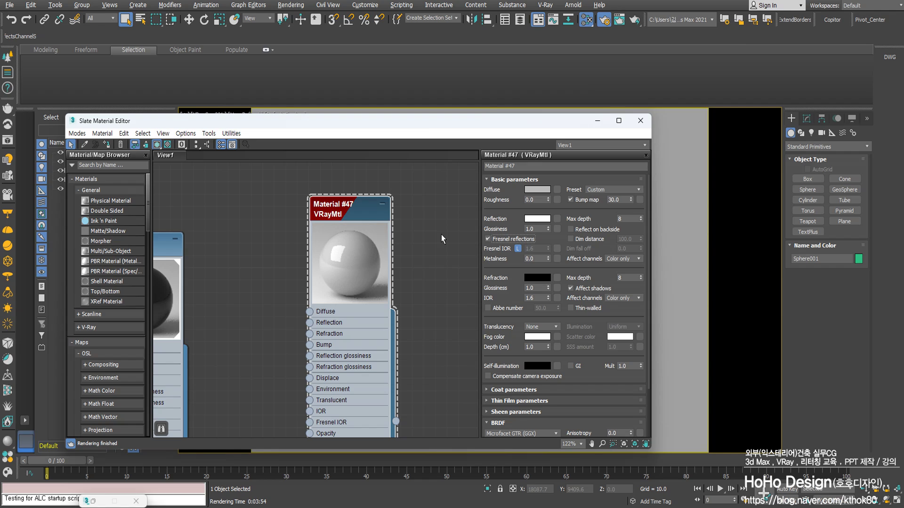
Step: Set the new material's IOR to 100 and shift its node slightly up and to the left
click(538, 297)
text(100)
key(Return)
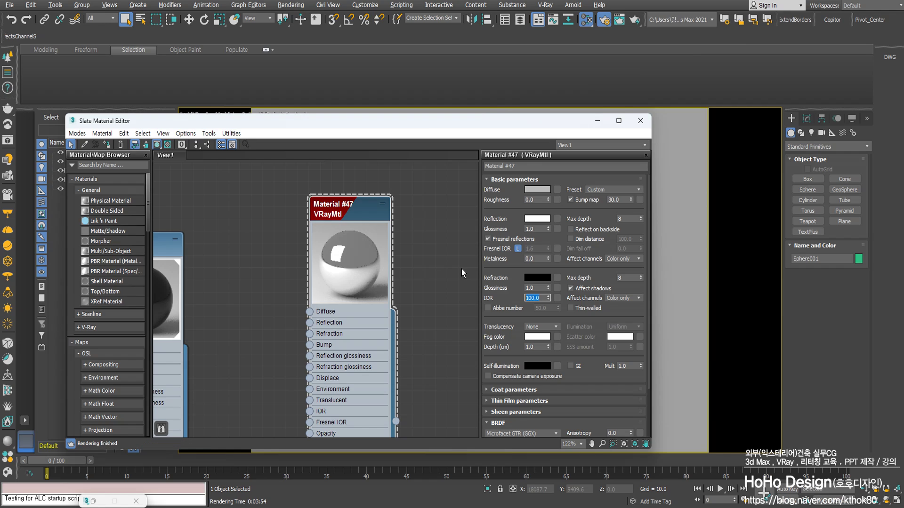
drag(341, 215, 330, 214)
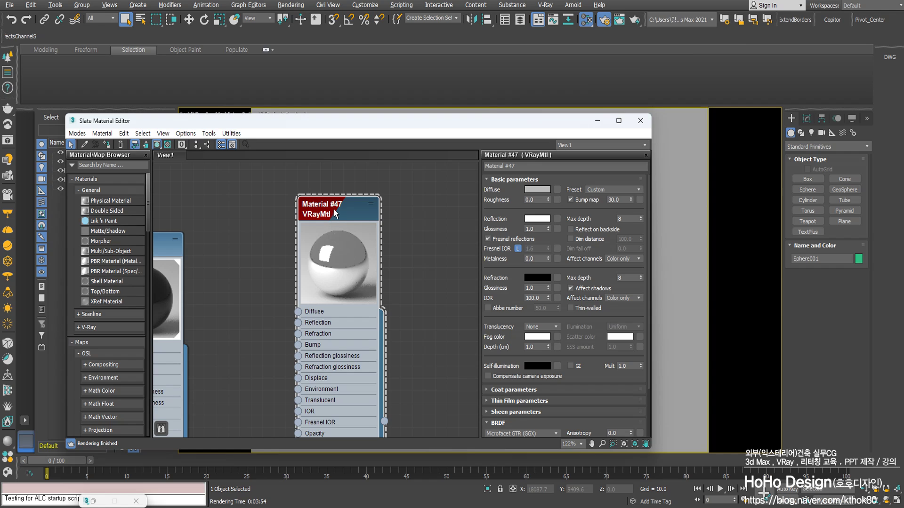
drag(335, 213, 337, 199)
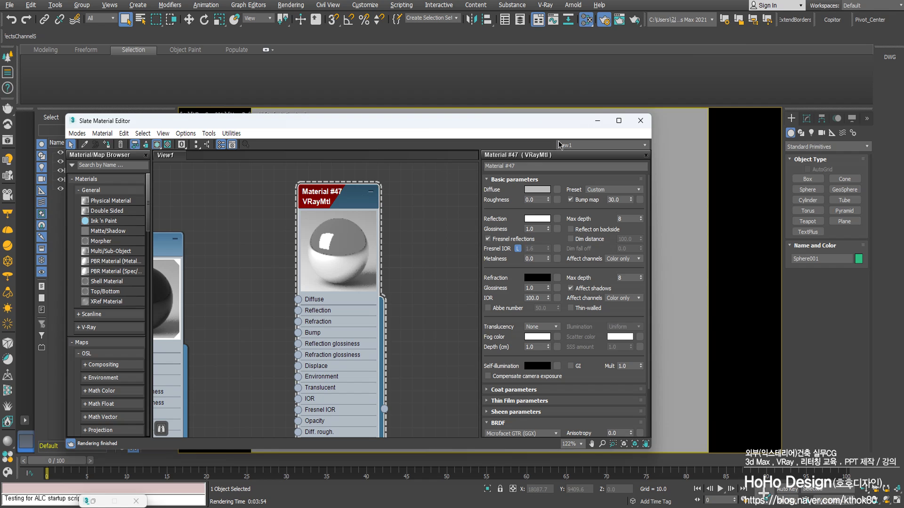
Step: Set the new material's diffuse colour to pure red (255, 0, 0)
click(537, 189)
drag(253, 75, 265, 54)
drag(271, 92, 272, 53)
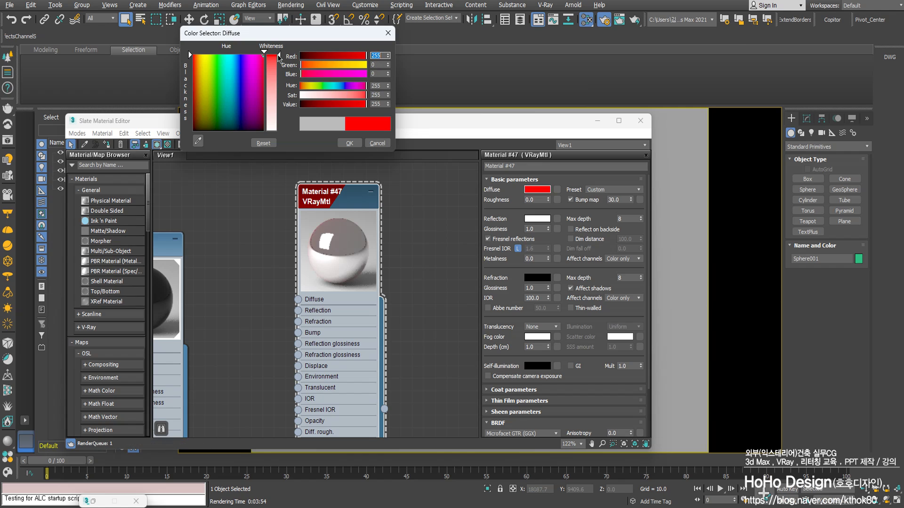
click(349, 143)
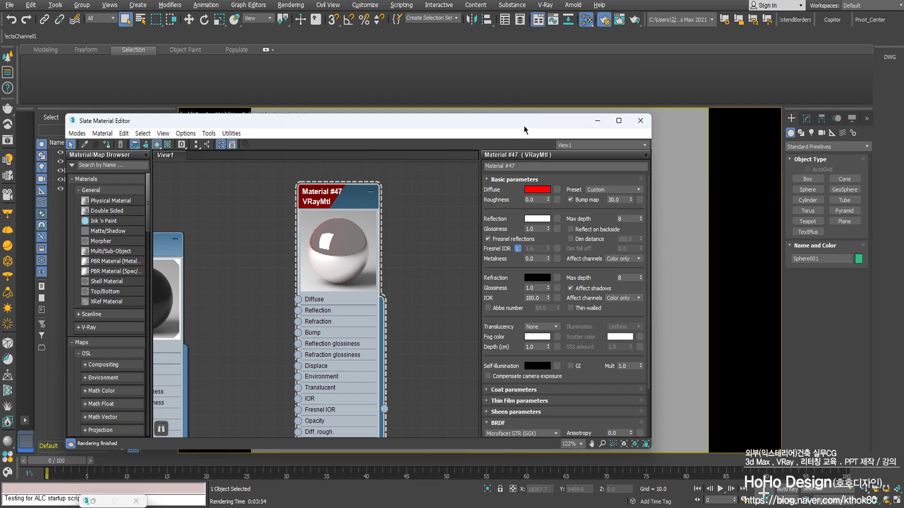
Step: Minimise the material editor, restore the Render Setup window and add a VRayDiffuseFilter render element
click(598, 121)
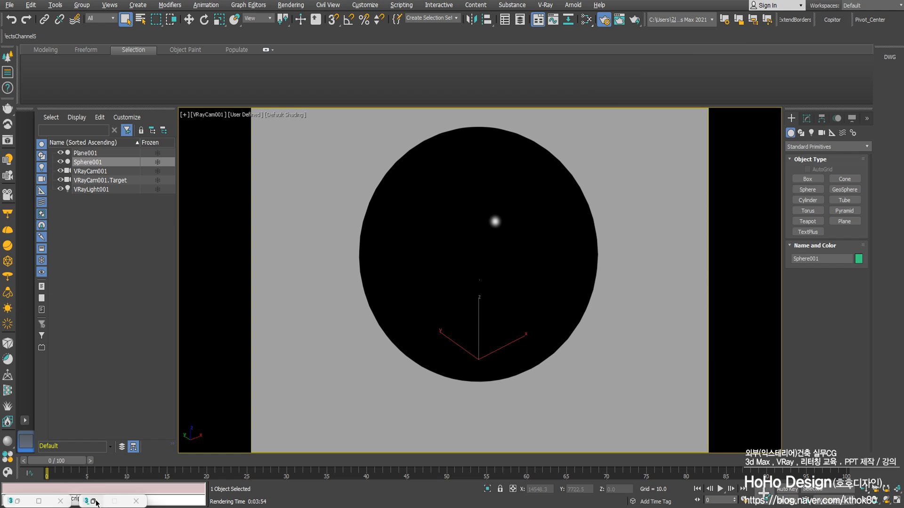
click(92, 502)
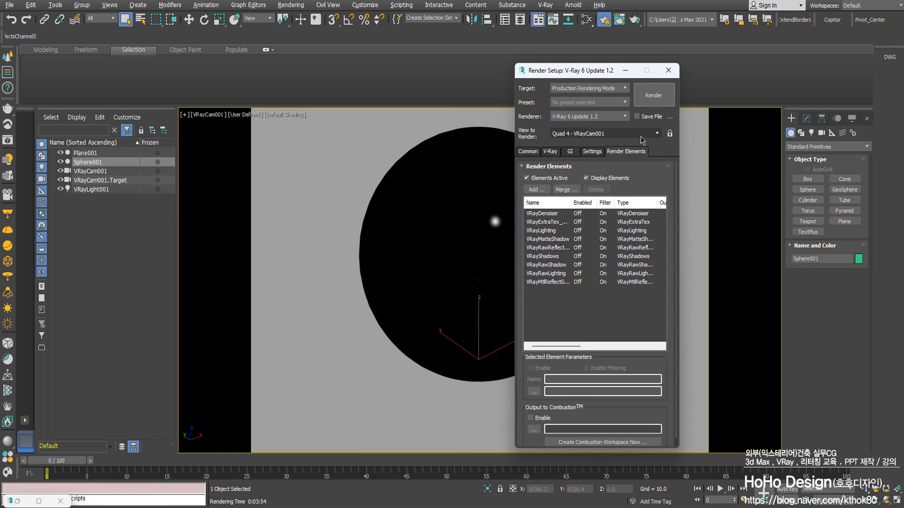
click(533, 190)
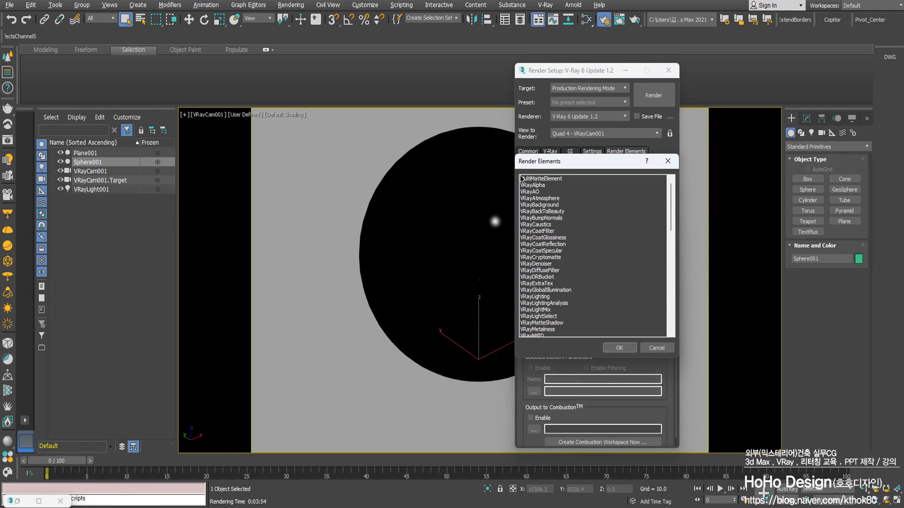
double_click(552, 271)
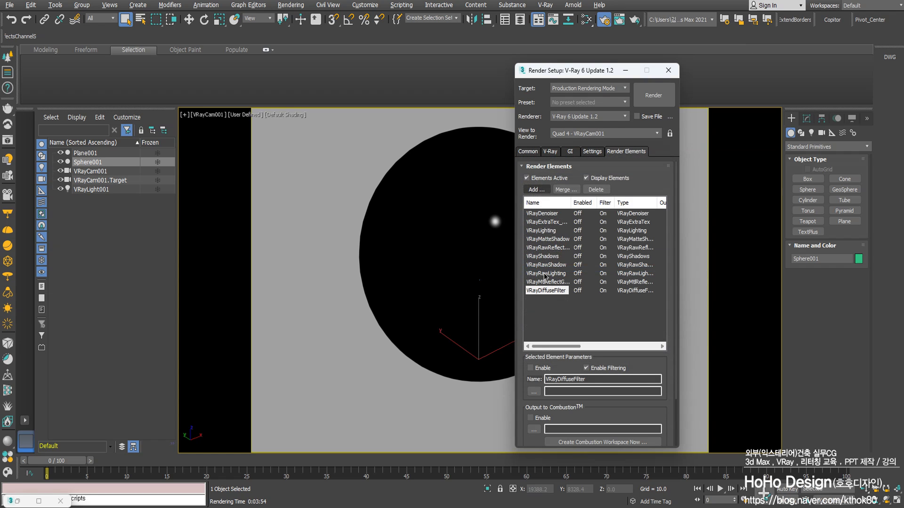
Step: Add a VRayReflectionFilter render element to the list
click(537, 190)
scroll(559, 299, down, 3)
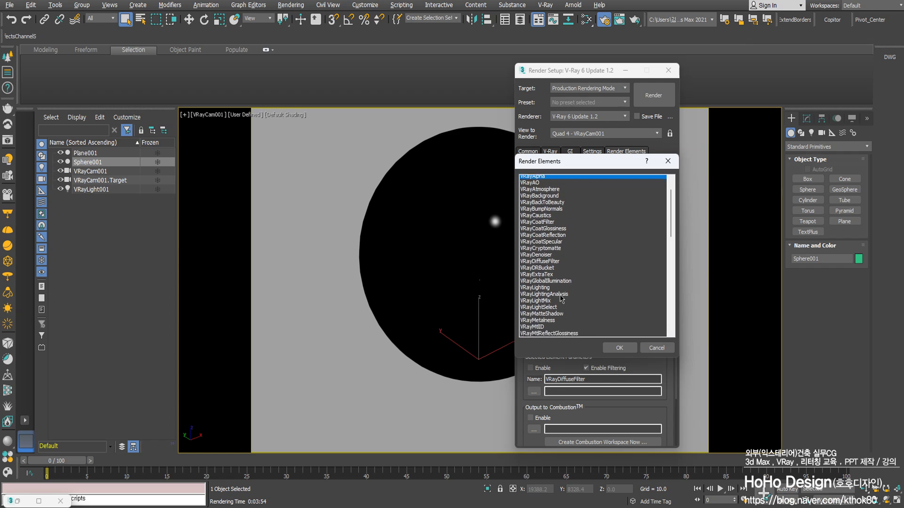
scroll(561, 299, down, 1)
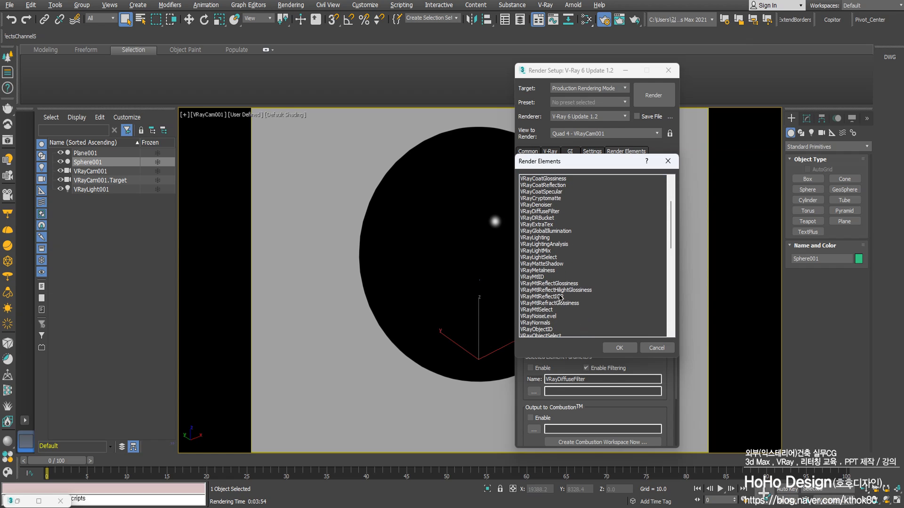
scroll(561, 297, up, 2)
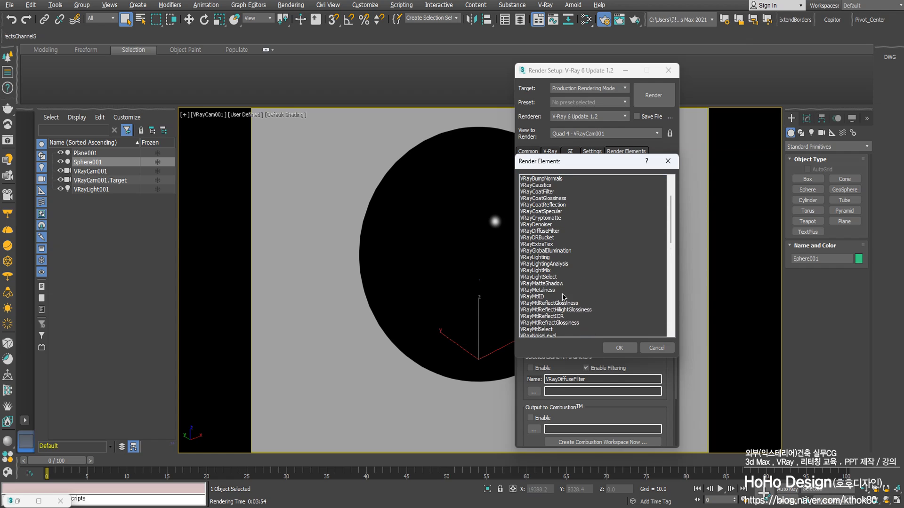
scroll(561, 286, up, 2)
scroll(549, 279, down, 4)
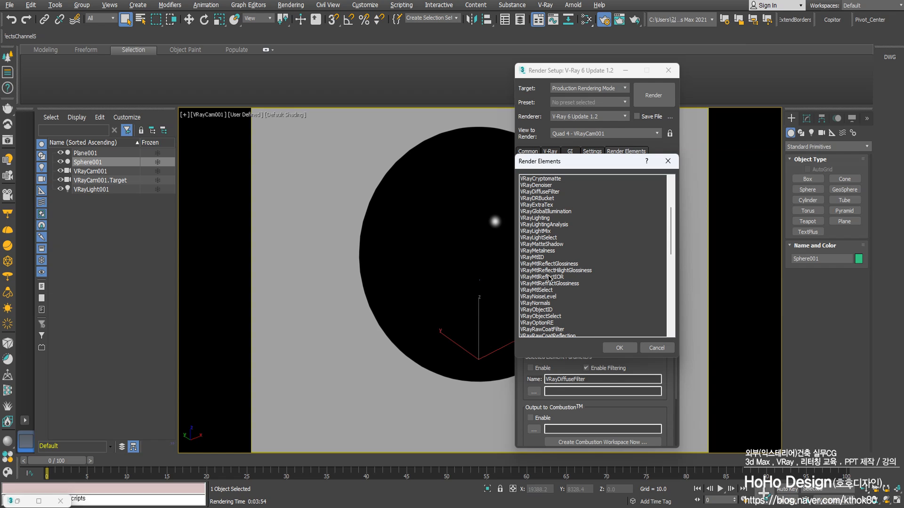
scroll(549, 279, down, 3)
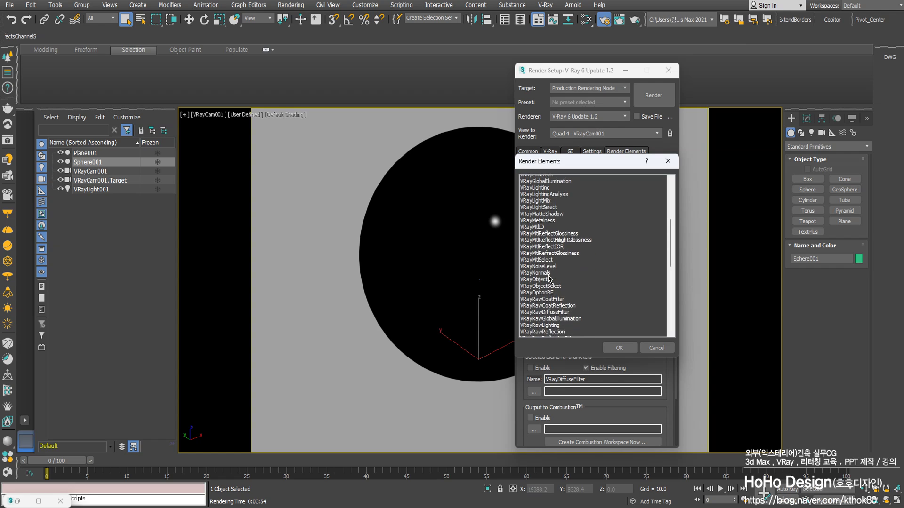
scroll(562, 280, up, 6)
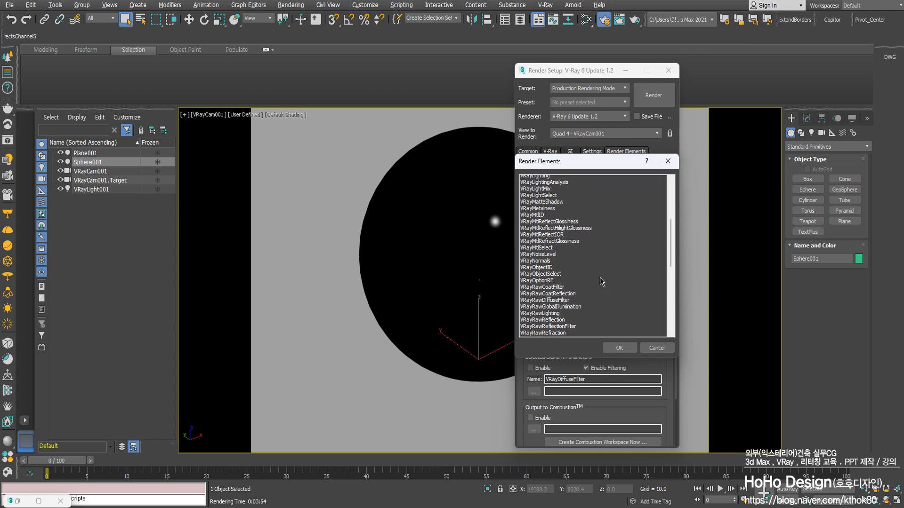
scroll(562, 278, up, 1)
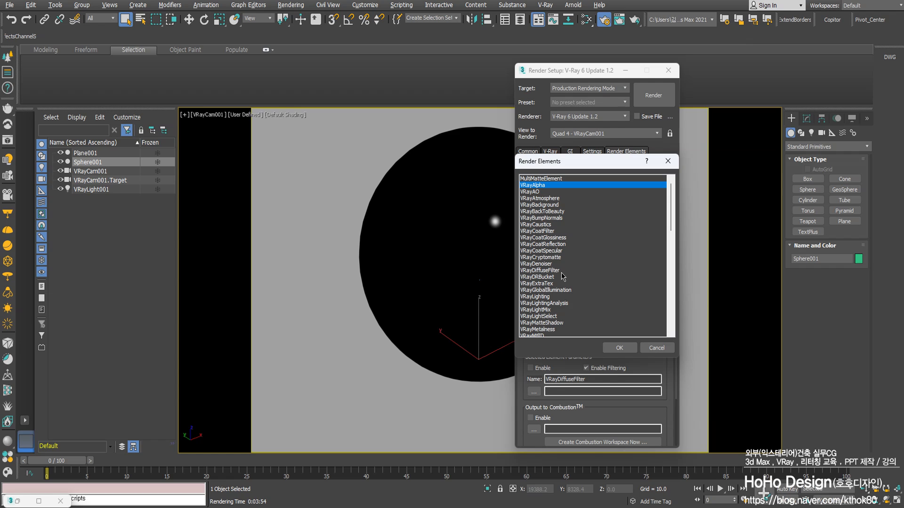
scroll(557, 281, down, 2)
scroll(557, 282, down, 4)
scroll(557, 281, down, 4)
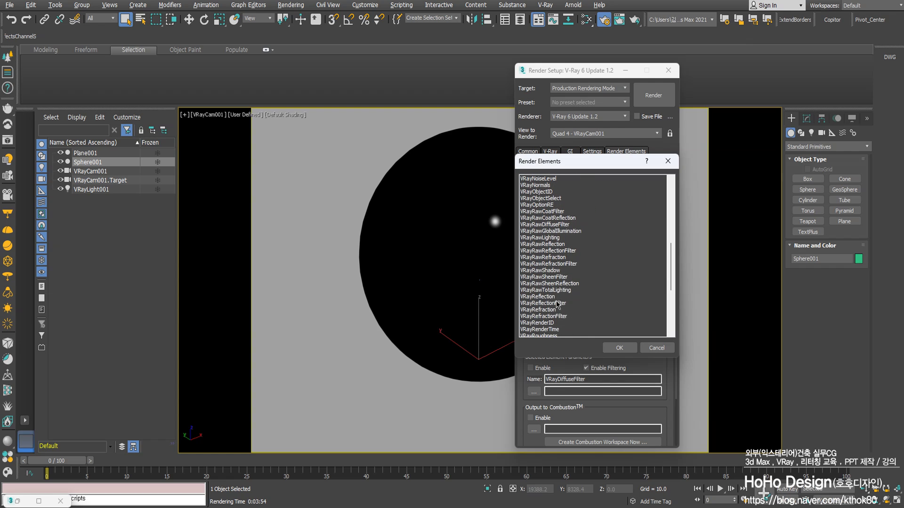
double_click(556, 303)
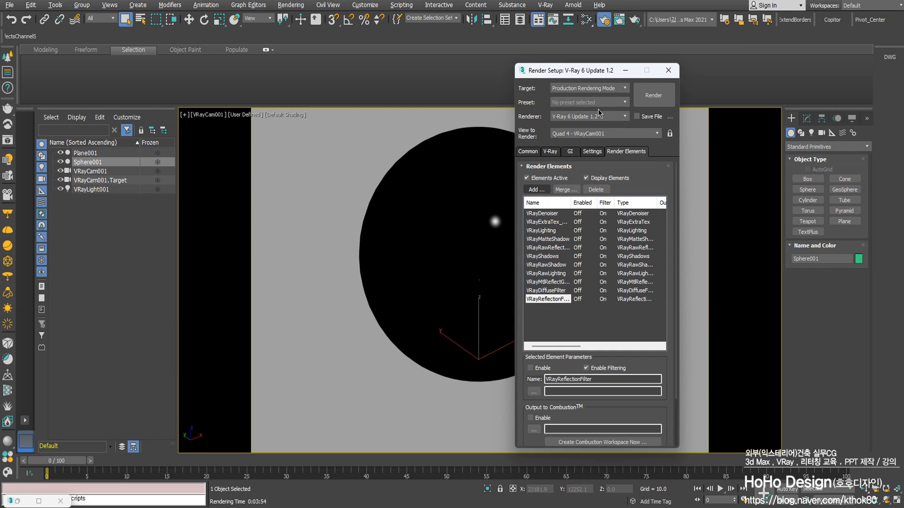
Step: Render the VRayCam001 view and display the VRayDiffuseFilter channel in the frame buffer
click(653, 96)
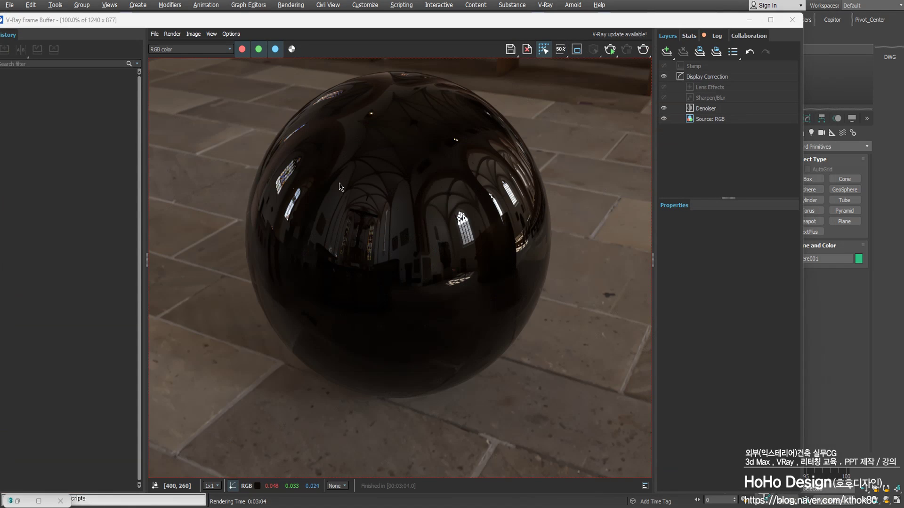
click(203, 51)
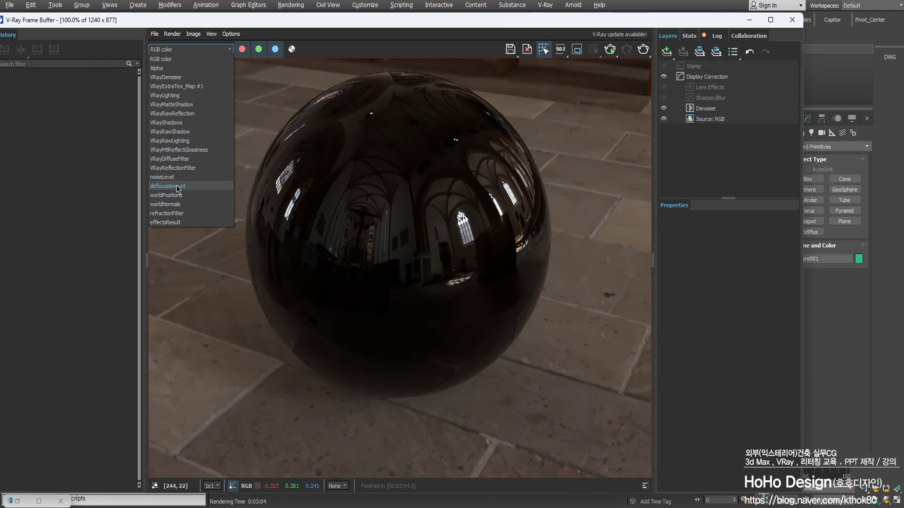
click(175, 159)
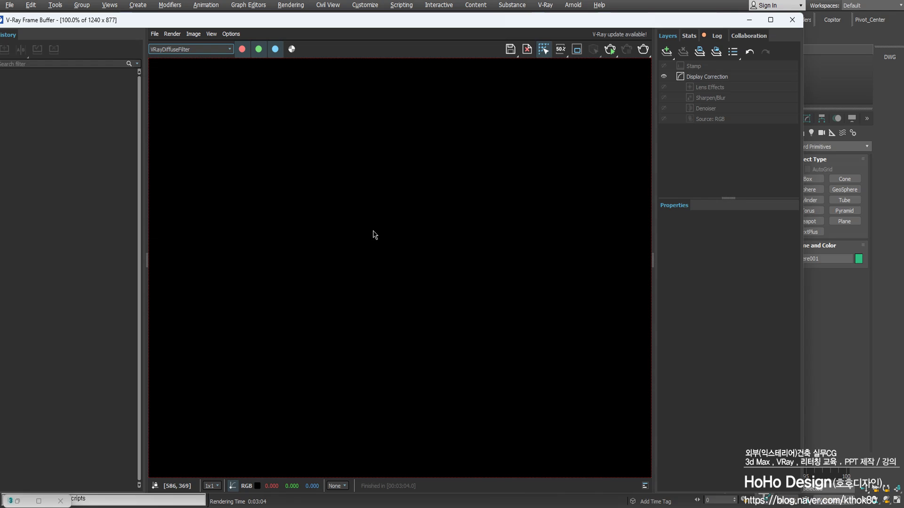
drag(362, 27, 365, 36)
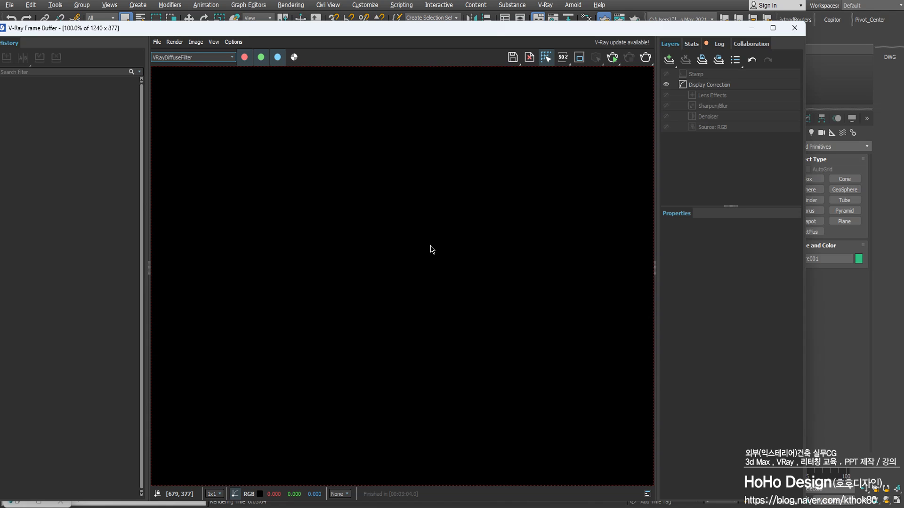
Step: Display the refractionFilter channel of the render, followed by the VRayReflectionFilter channel
click(173, 57)
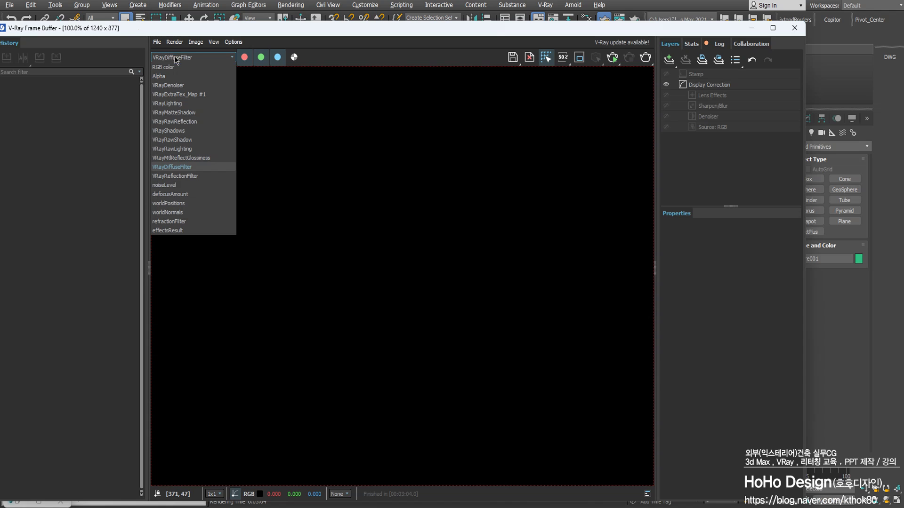
click(196, 221)
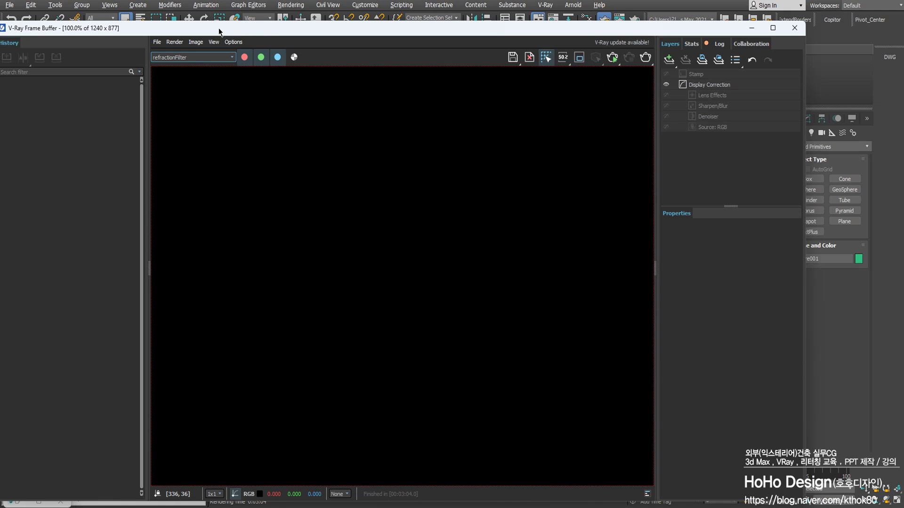
click(193, 57)
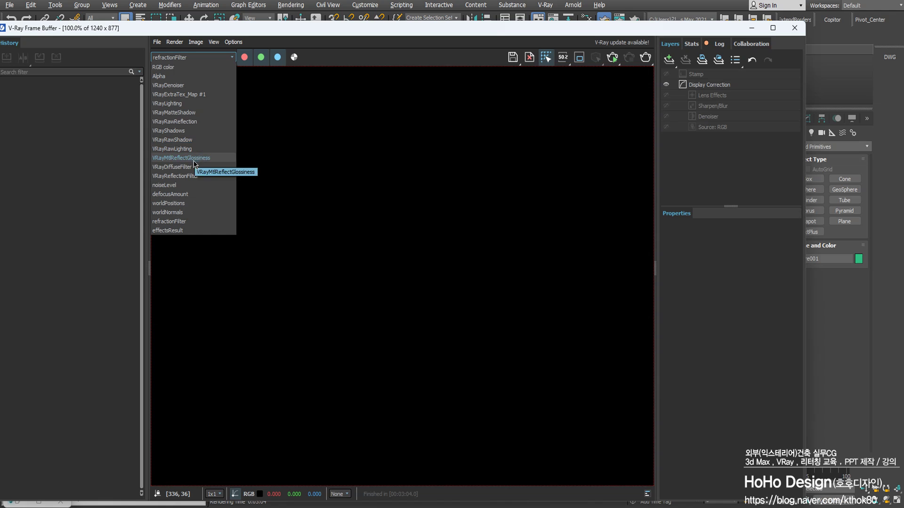
click(202, 177)
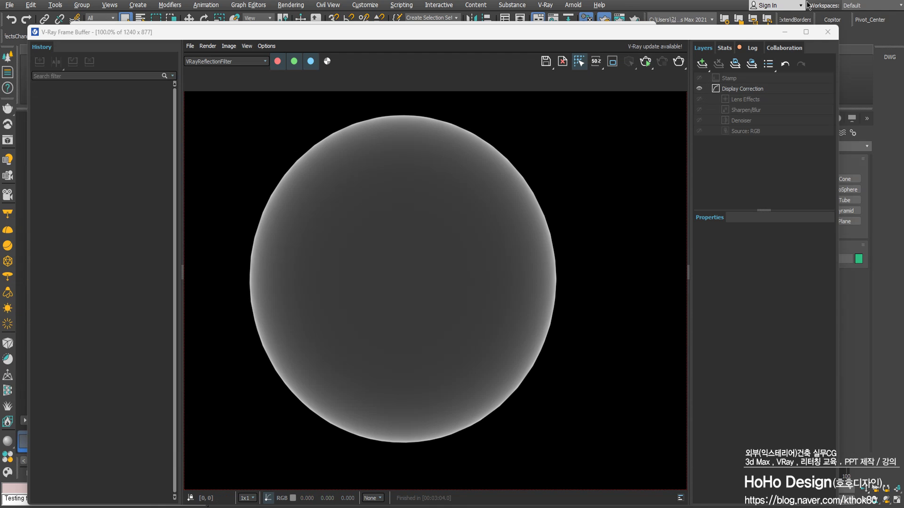
Step: Minimise the frame buffer and examine the Fresnel Reflectance chart in the Google Keep note in the browser
click(785, 33)
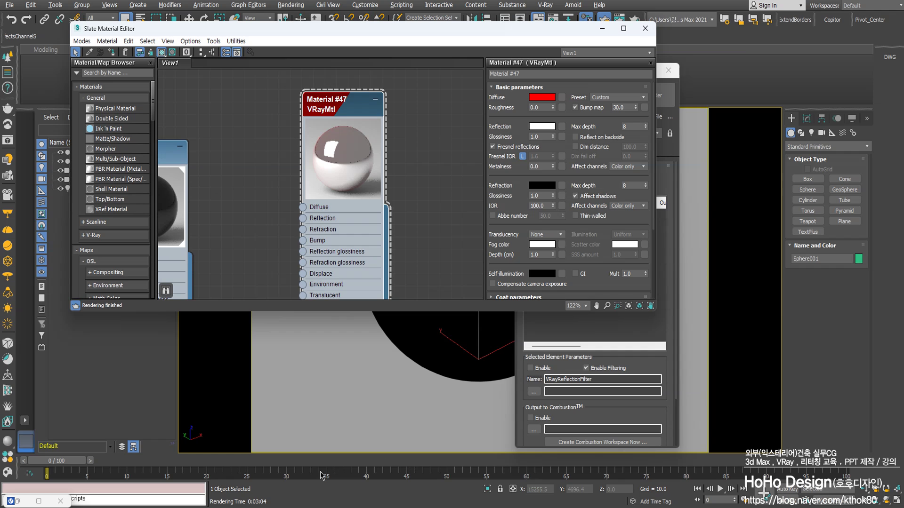
drag(0, 318, 194, 21)
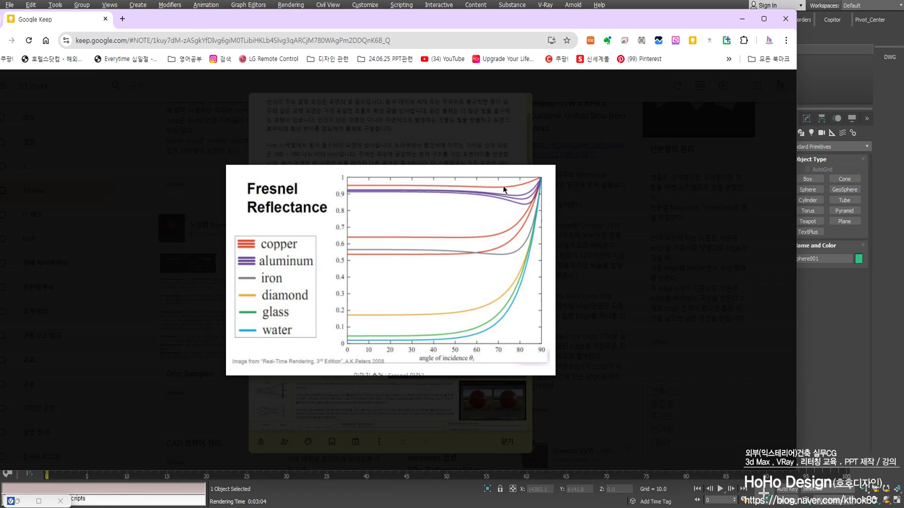
drag(599, 17, 0, 93)
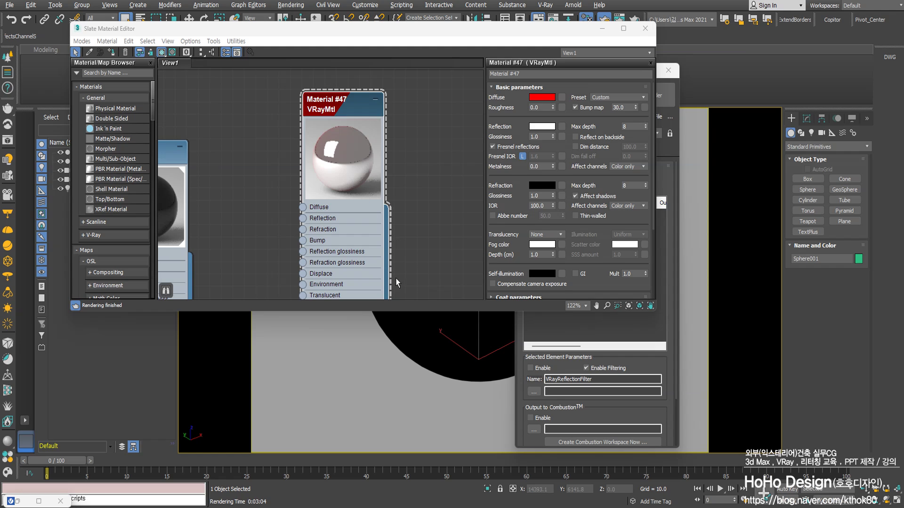
Step: Enlarge the Slate Material Editor window and rearrange the Material #47 and Material #46 nodes in the view
drag(362, 311, 359, 378)
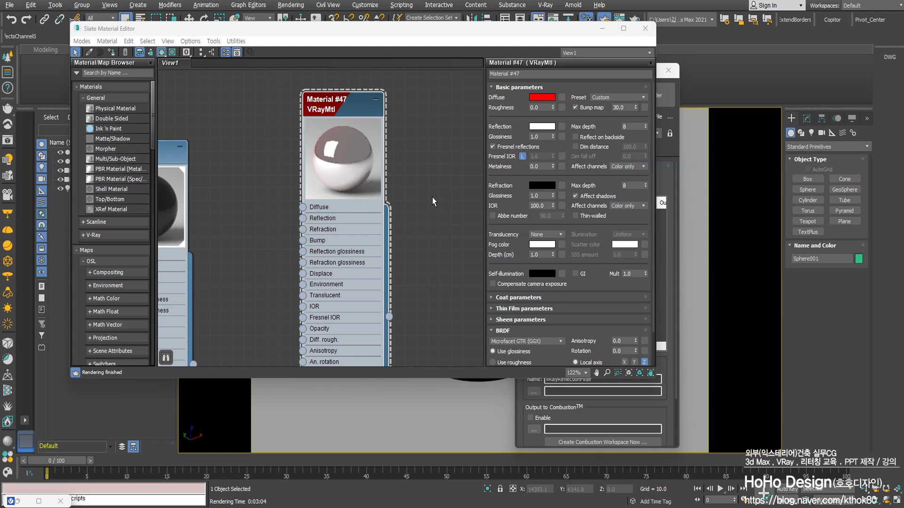
middle_drag(397, 178, 407, 226)
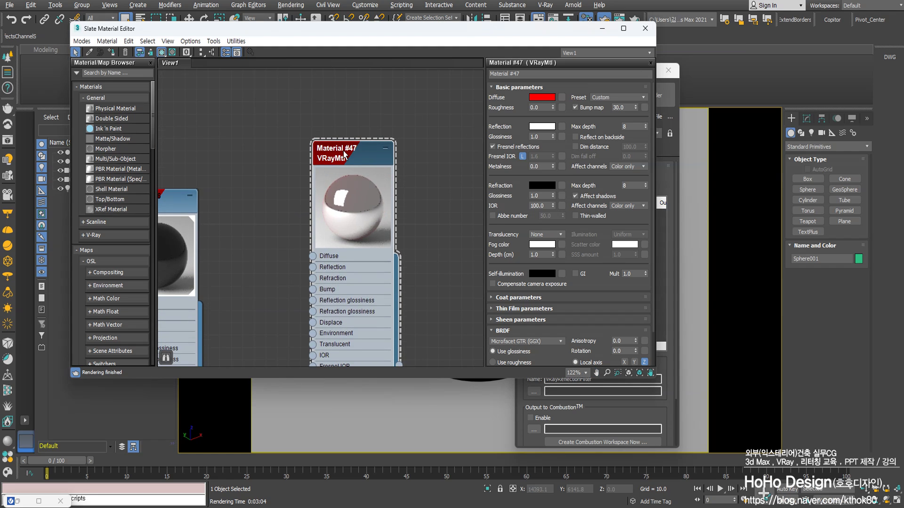
drag(353, 160, 342, 124)
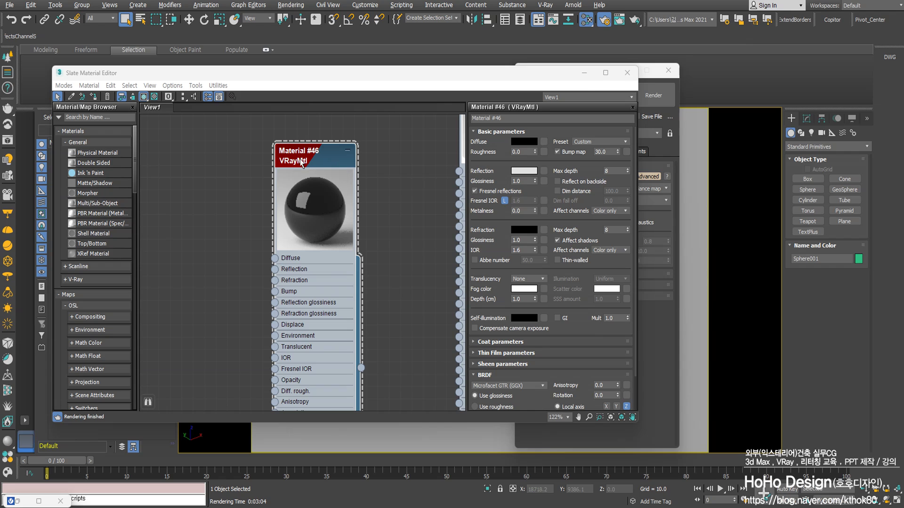
drag(304, 159, 258, 159)
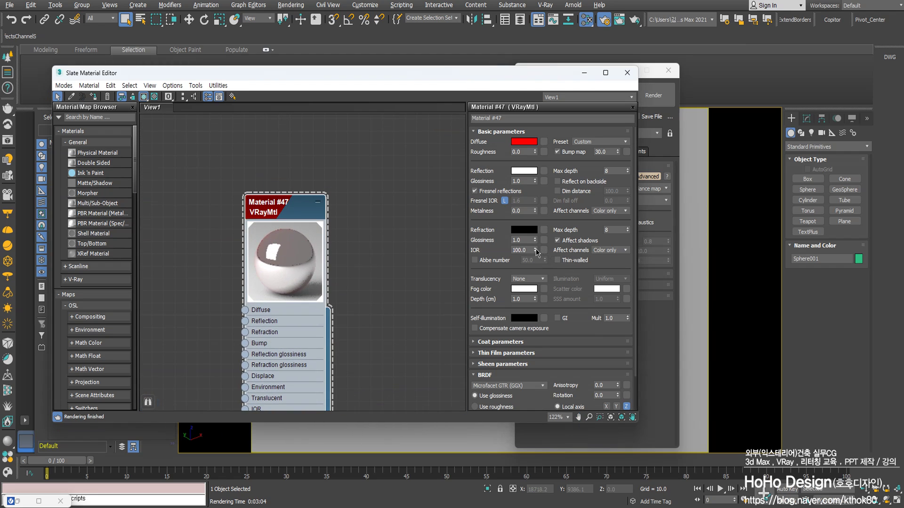
Step: Examine the refraction IOR setting of Material #47 alongside its preview sphere
drag(527, 250, 468, 248)
middle_drag(253, 228, 472, 193)
middle_drag(356, 254, 166, 281)
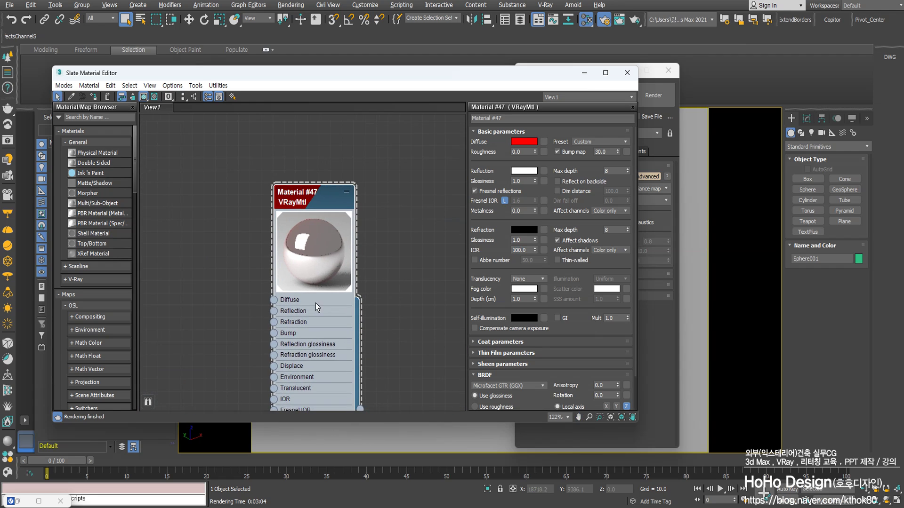
middle_drag(315, 302, 302, 280)
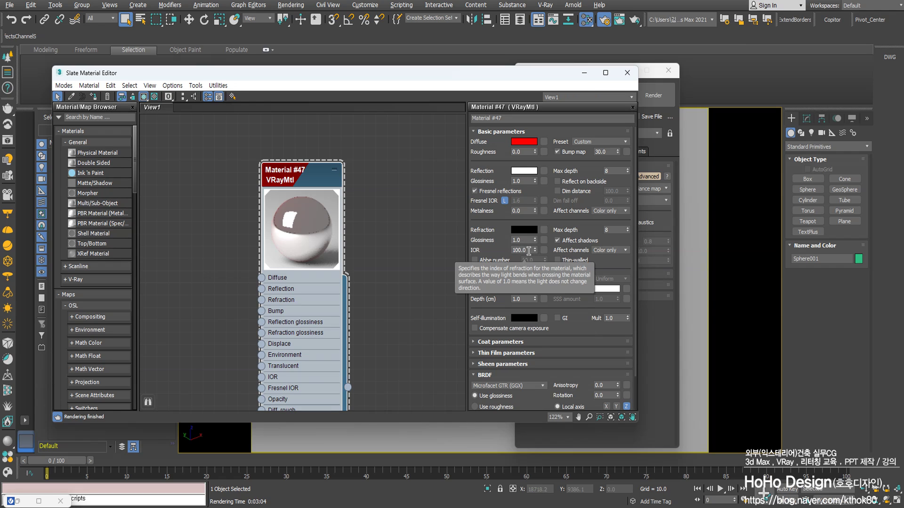
middle_drag(218, 280, 261, 272)
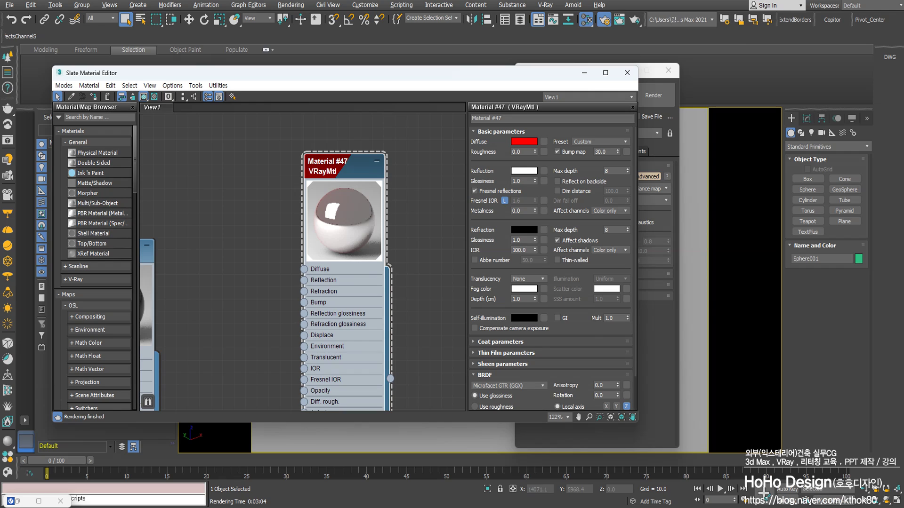
Step: Switch to the browser and look through the Google results and IOR tables for "IOR값"
drag(0, 244, 311, 55)
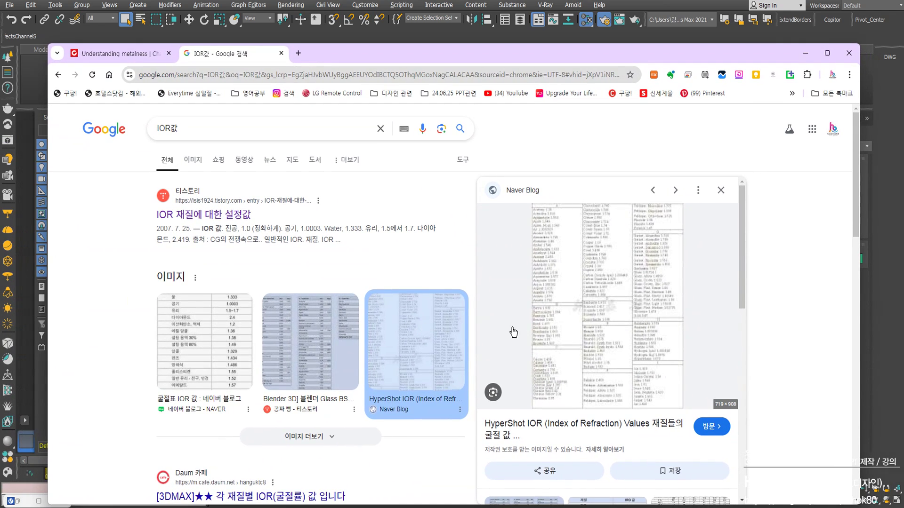
scroll(402, 334, down, 3)
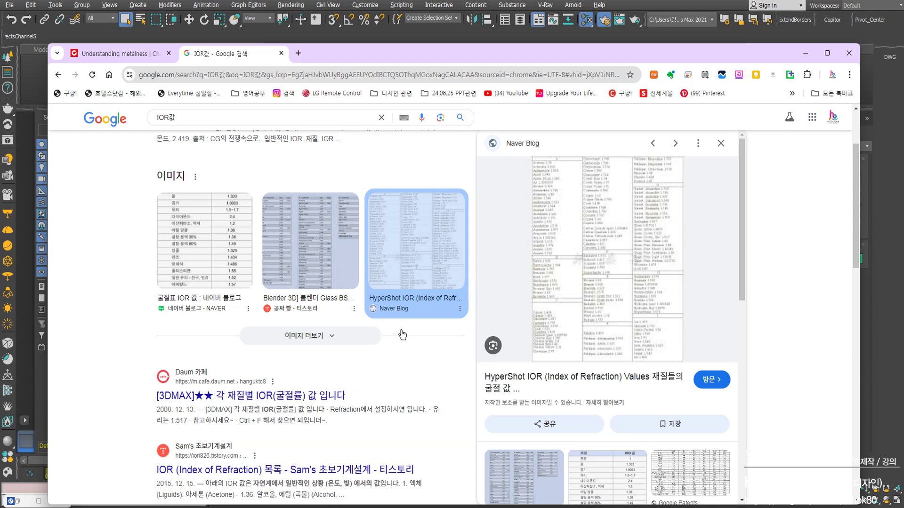
scroll(344, 339, down, 1)
drag(652, 53, 0, 85)
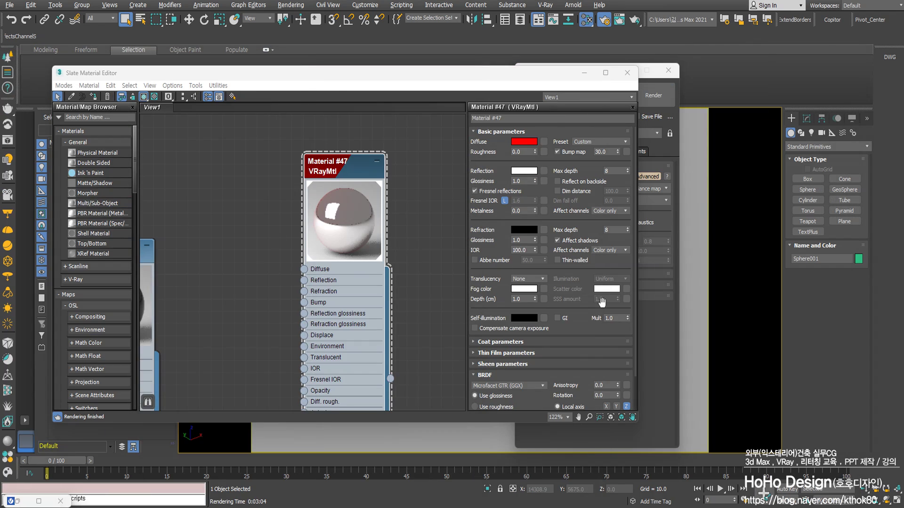
Step: Unlock and relock the Fresnel IOR of Material #47, and toggle its Fresnel reflections off and on
click(522, 250)
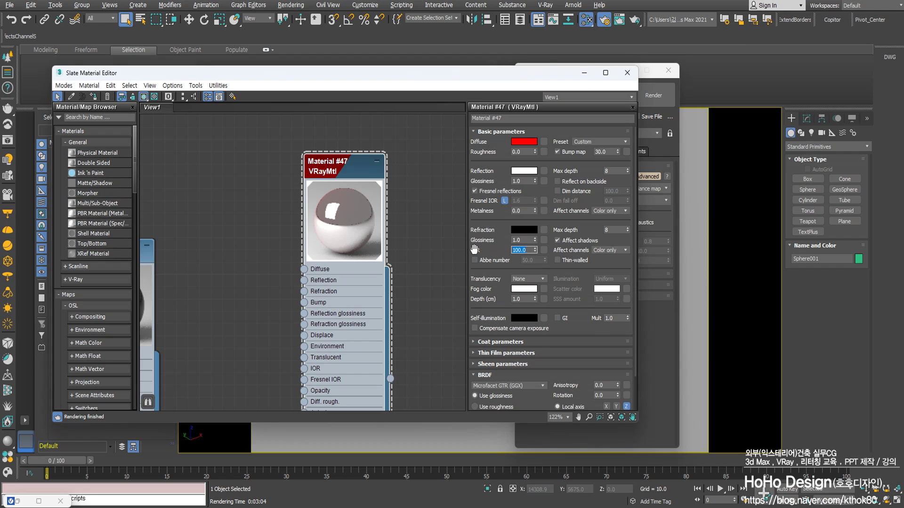
drag(334, 214, 345, 202)
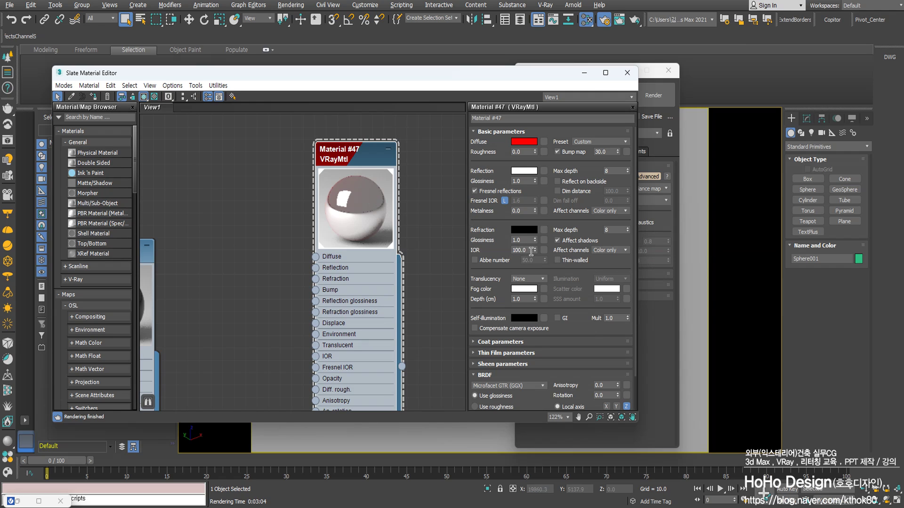
drag(529, 252, 498, 252)
click(505, 202)
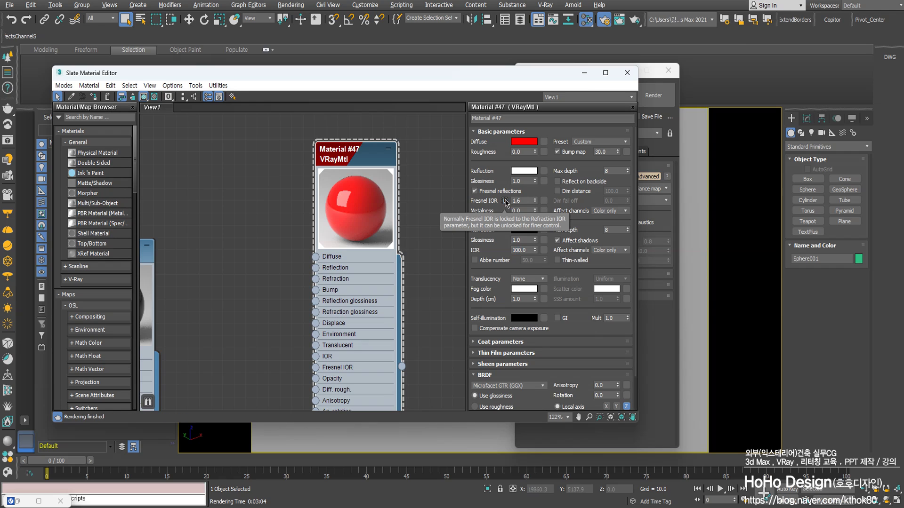
click(505, 201)
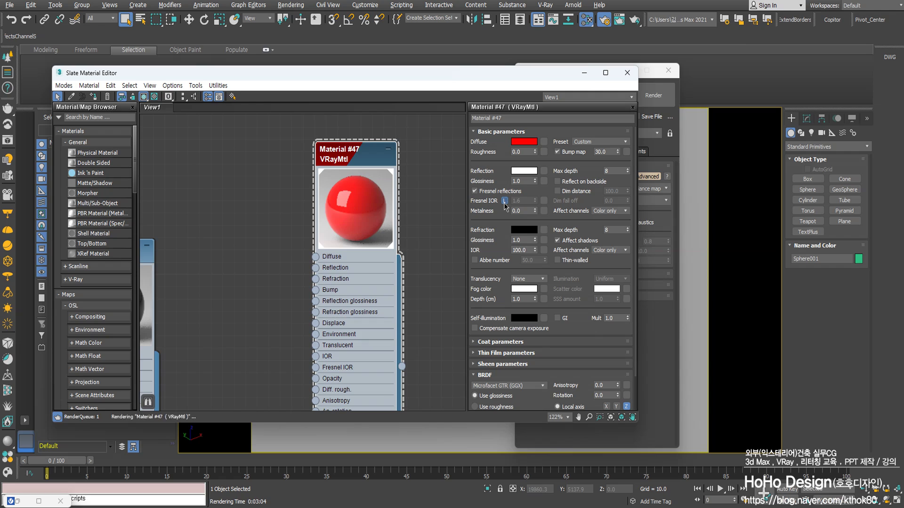
click(475, 191)
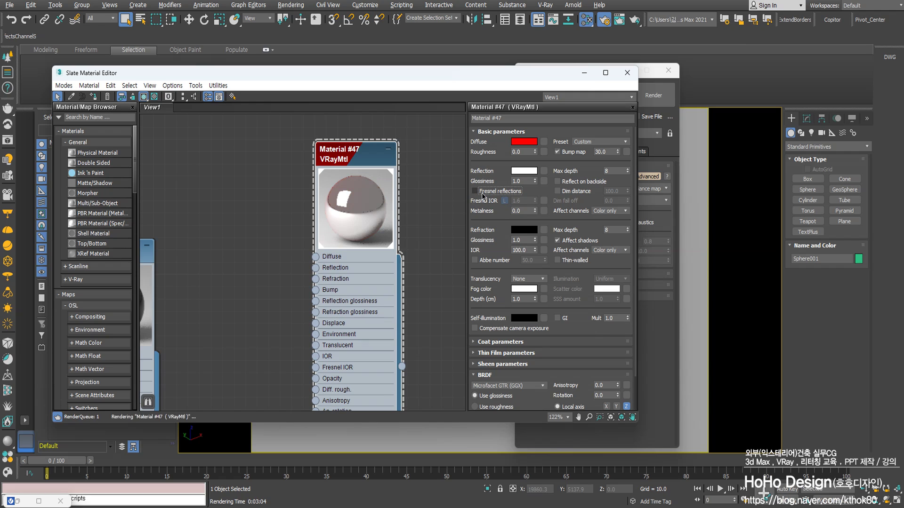
click(480, 193)
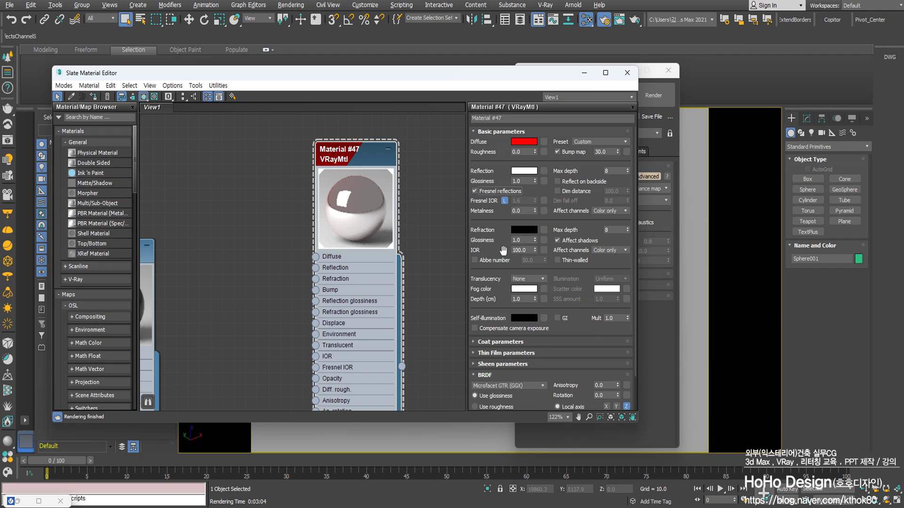
Step: Render the VRayCam001 view and inspect the sphere's VRayReflectionFilter channel in the frame buffer
click(584, 73)
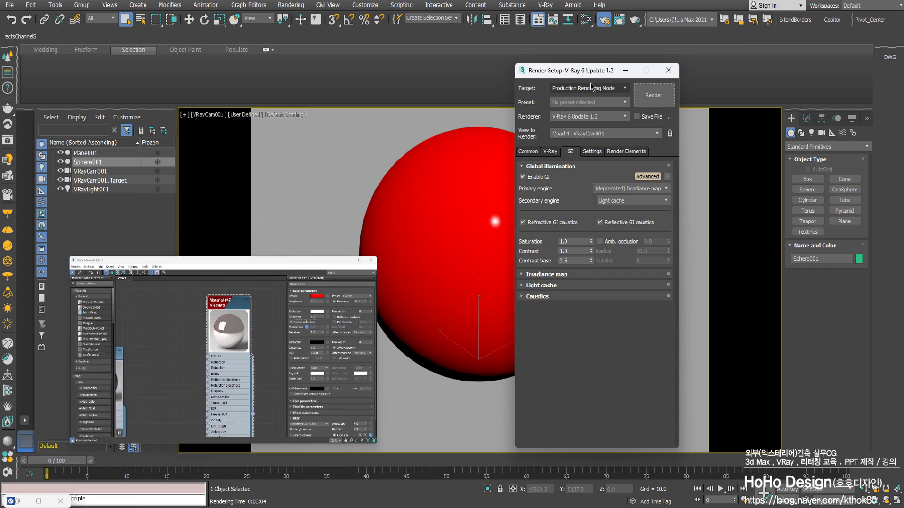
click(651, 94)
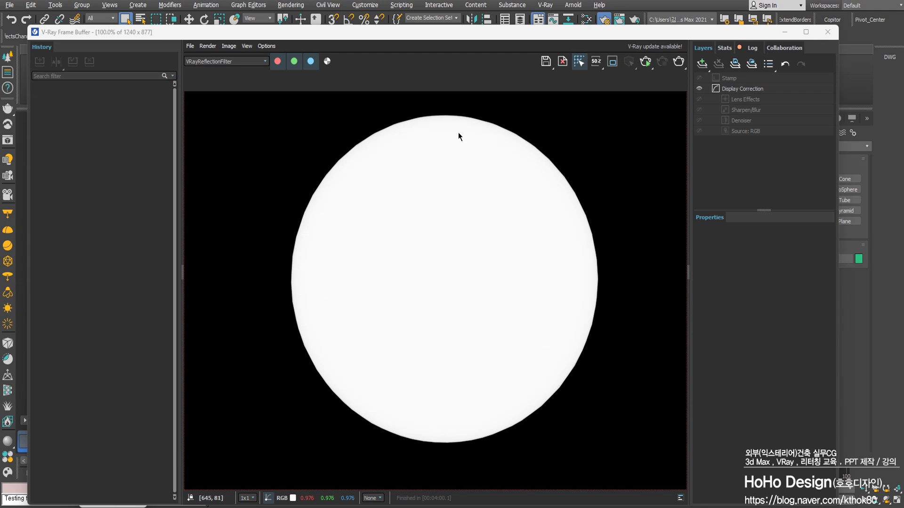
drag(403, 33, 434, 272)
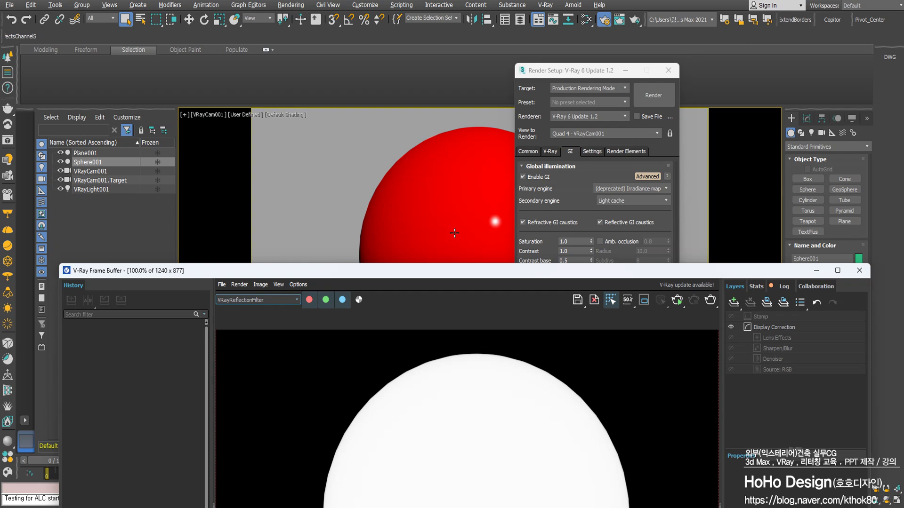
drag(437, 276, 409, 118)
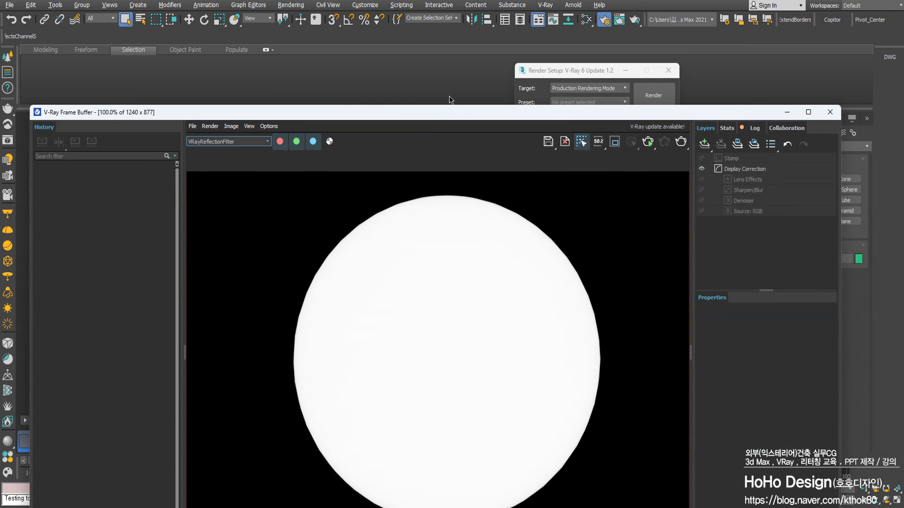
drag(458, 114, 453, 45)
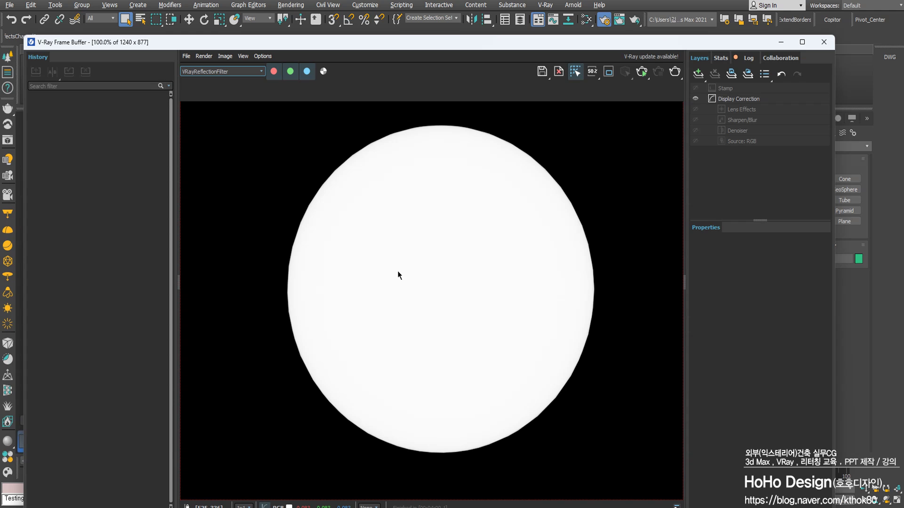
click(780, 43)
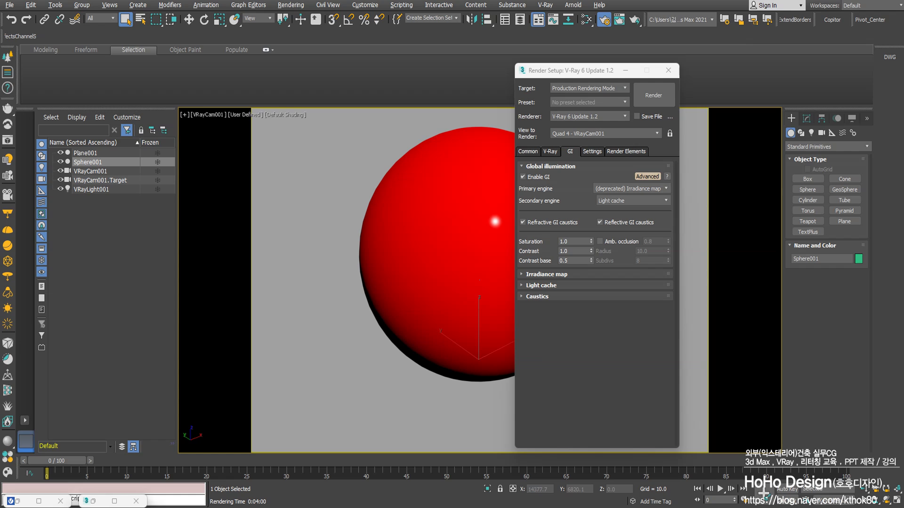
Step: Switch to the Siger Studio website in the browser and open SIGERTEXMAPS ComplexFresnel from the free 3ds Max plugins
key(alt+Tab)
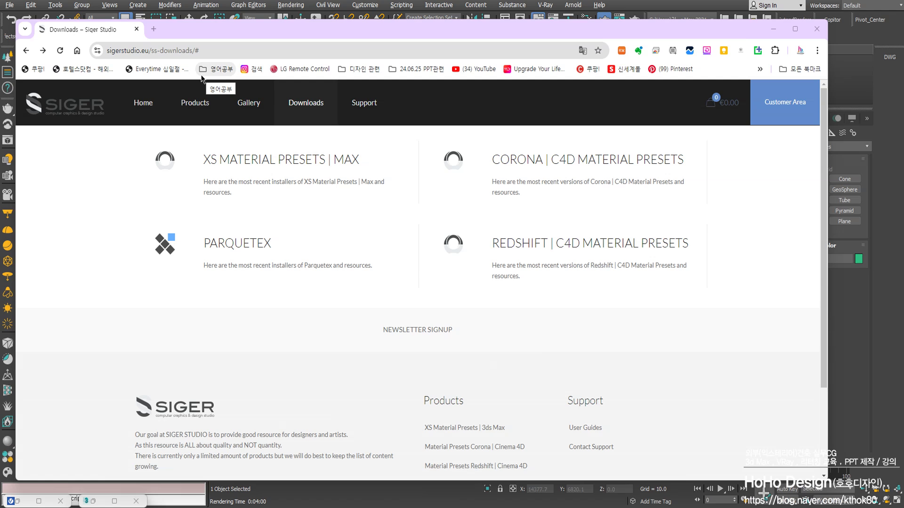
mouse_move(374, 108)
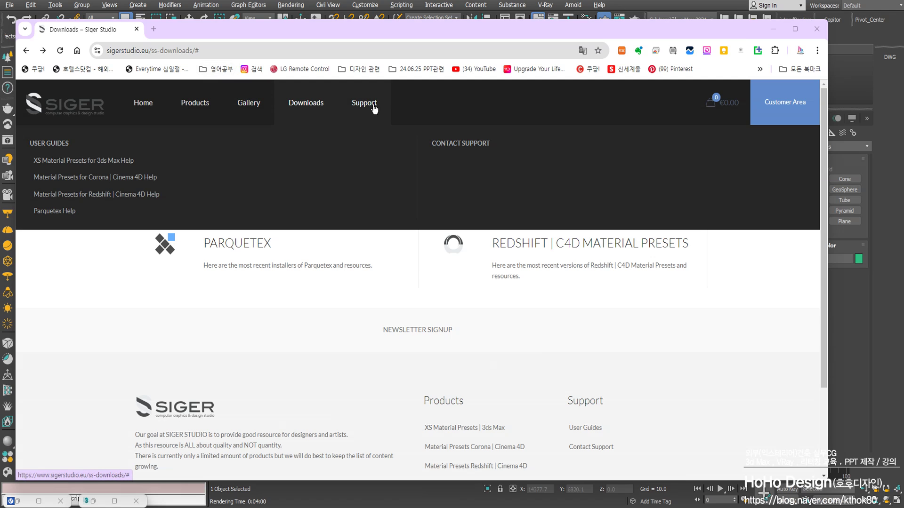
scroll(588, 330, down, 3)
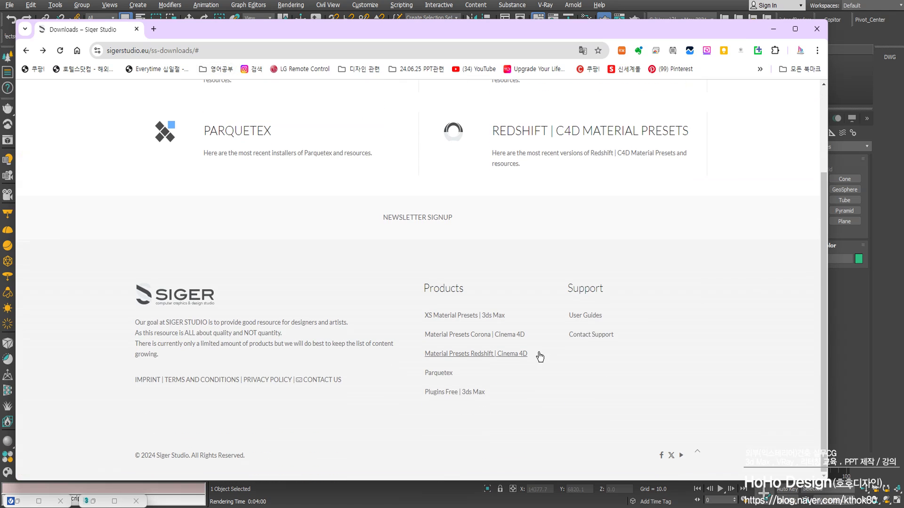
click(458, 393)
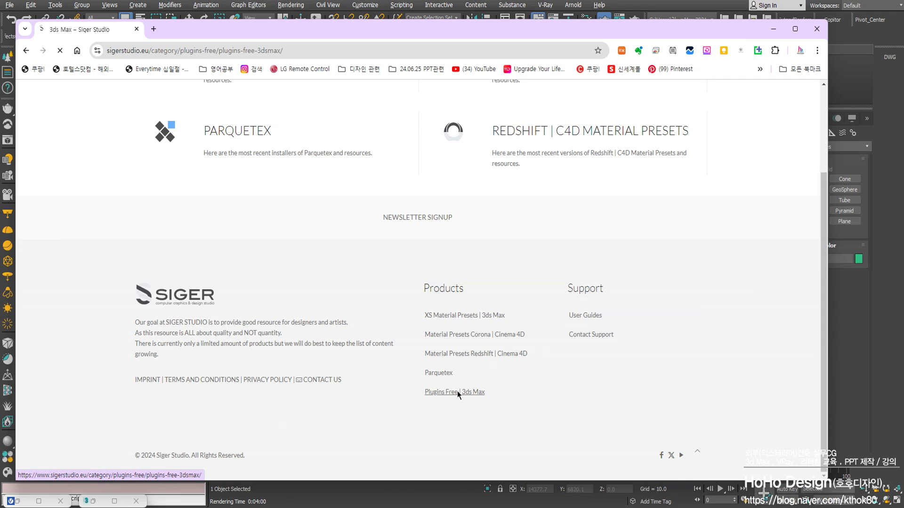
scroll(451, 372, down, 6)
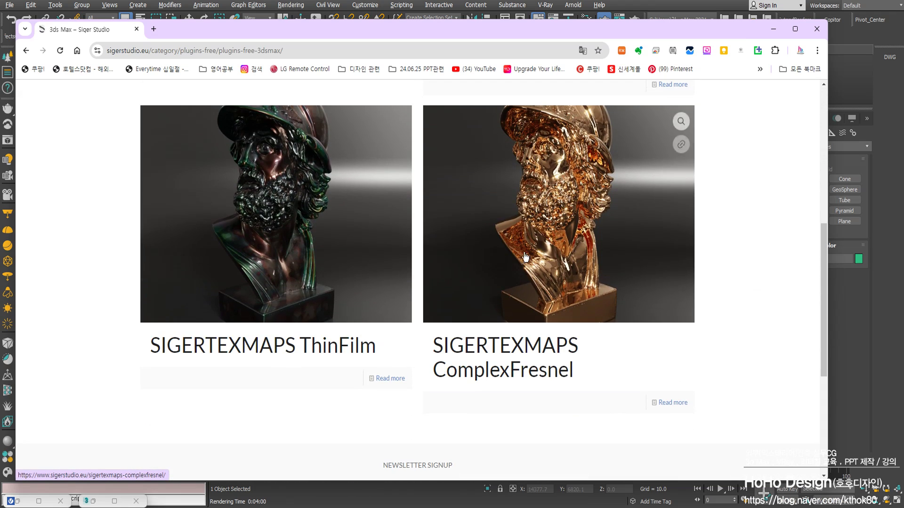
click(488, 252)
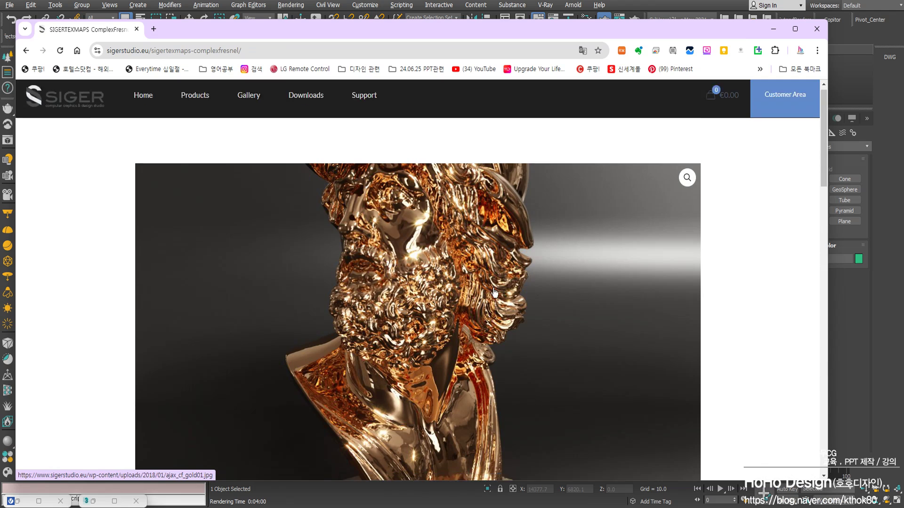
Step: Read the ComplexFresnel plugin's description and examine its download versions for each 3ds Max release
scroll(423, 301, down, 8)
scroll(383, 313, down, 4)
scroll(371, 301, up, 4)
scroll(372, 330, down, 2)
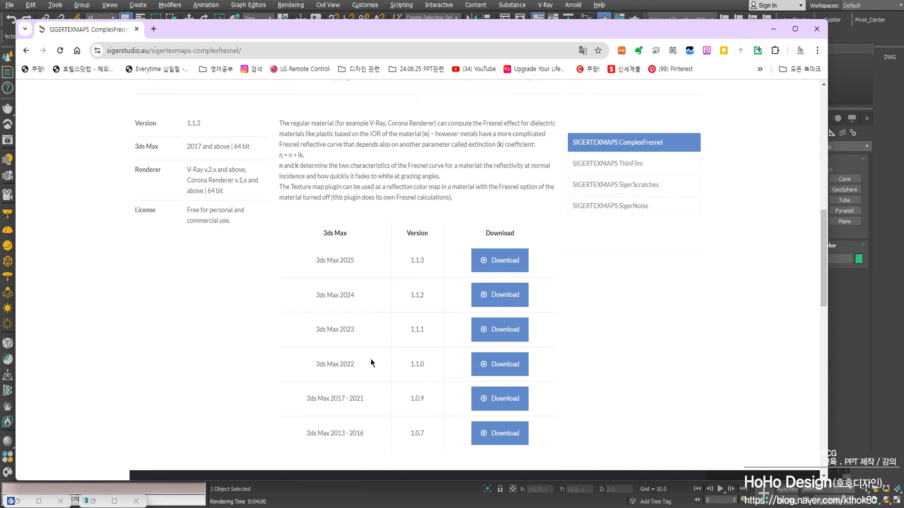
scroll(464, 365, down, 2)
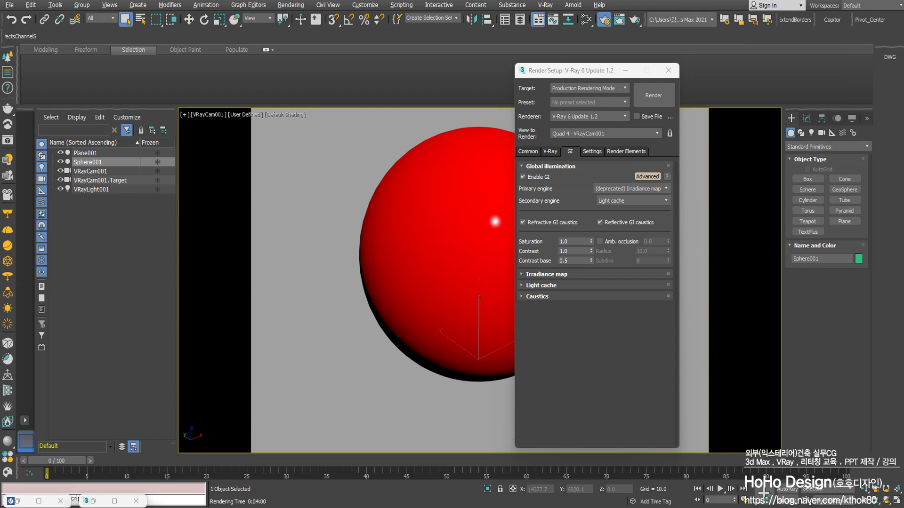
right_click(384, 219)
click(347, 216)
right_click(345, 216)
click(344, 216)
Step: Add a ComplexFresnel map to the Slate Material Editor view, place it beside Material #47 and enlarge its preview
key(m)
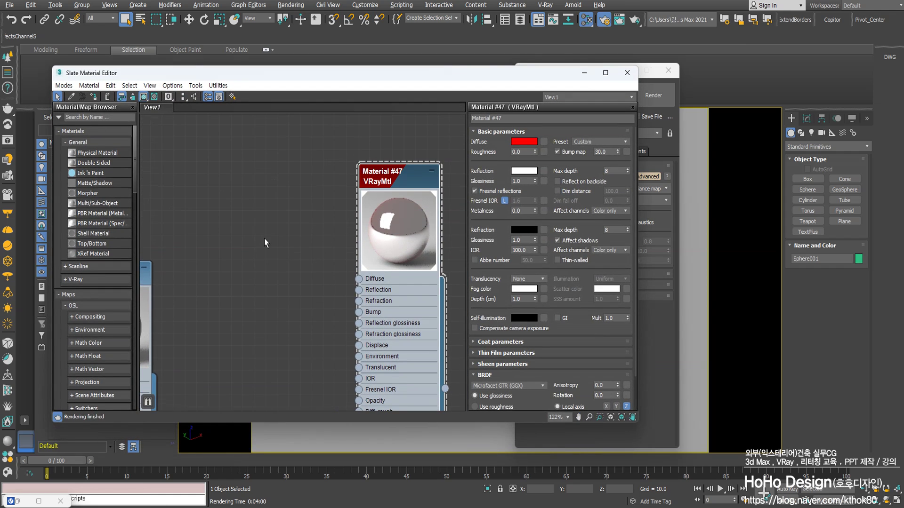
right_click(239, 230)
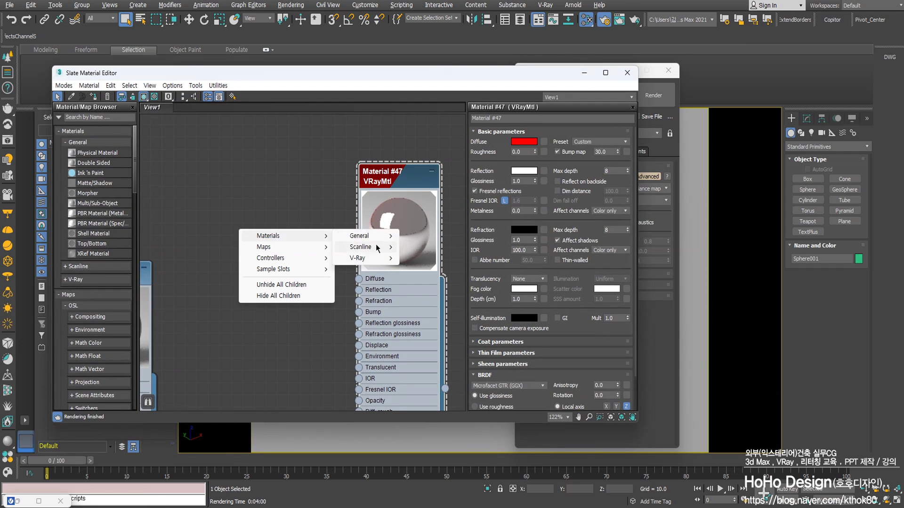
mouse_move(363, 251)
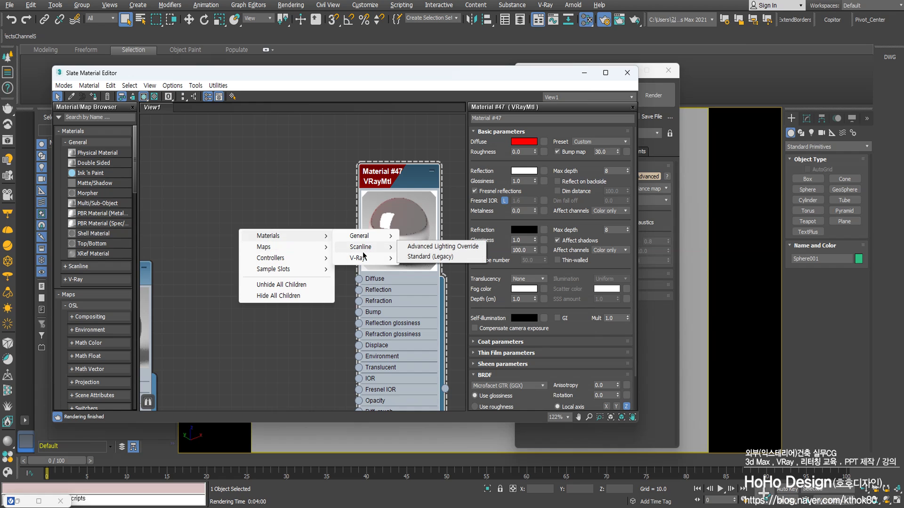
click(255, 203)
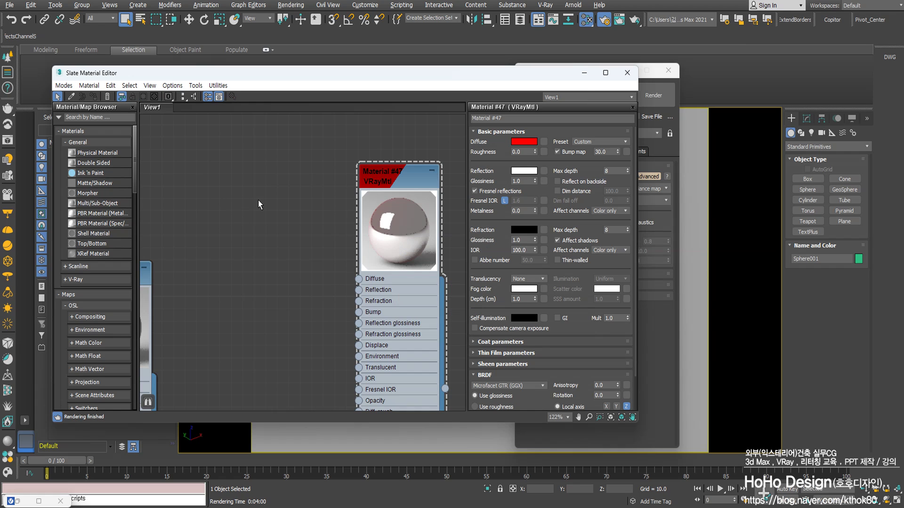
right_click(294, 218)
mouse_move(325, 236)
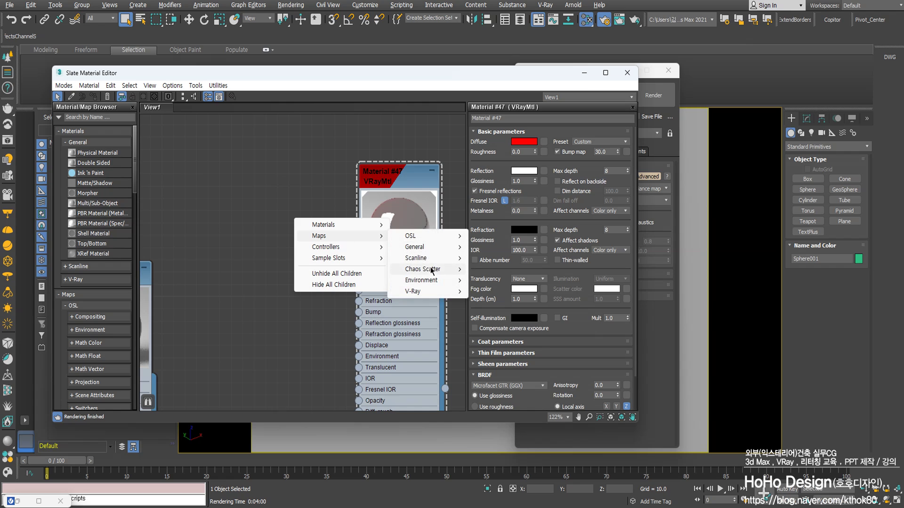
mouse_move(424, 250)
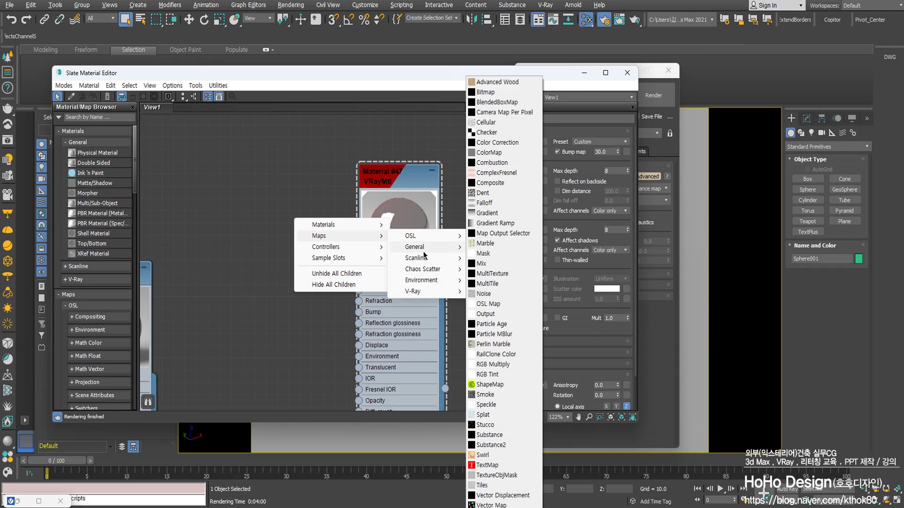
click(496, 172)
scroll(297, 221, up, 2)
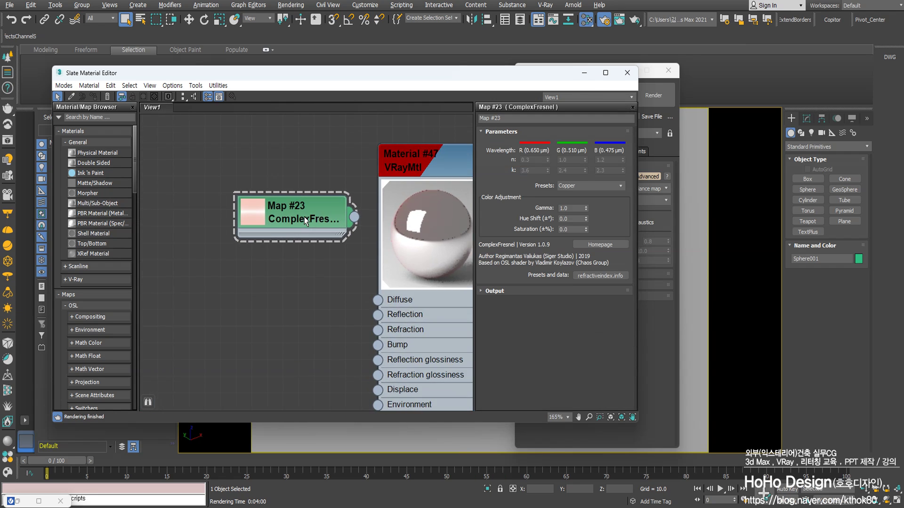
drag(298, 221, 256, 254)
scroll(269, 325, up, 3)
double_click(262, 310)
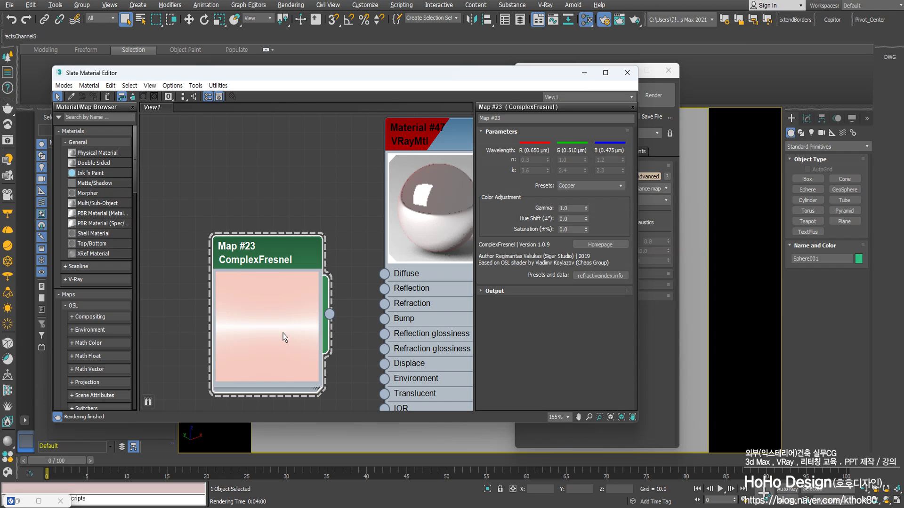
drag(264, 263, 247, 229)
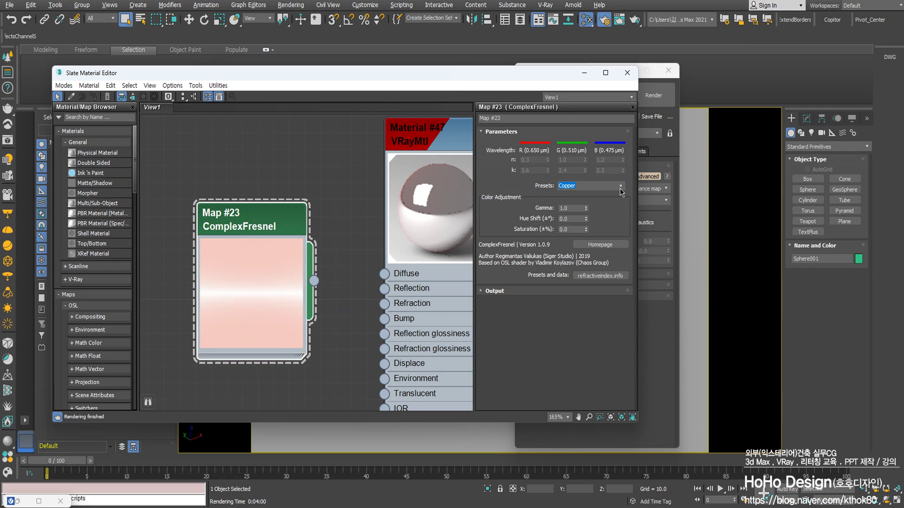
Step: Set the ComplexFresnel map's preset to Gold and connect it to Material #47's Reflection input
click(619, 186)
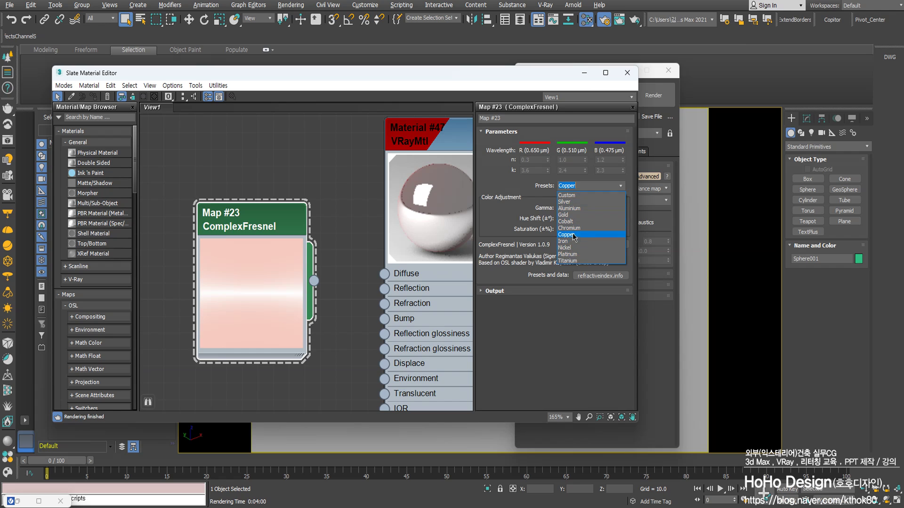
click(571, 215)
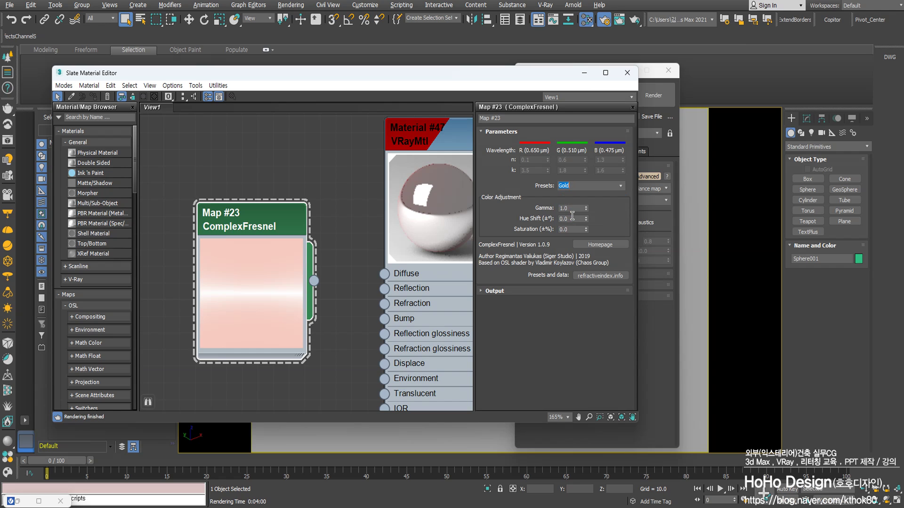
drag(315, 281, 378, 291)
click(383, 289)
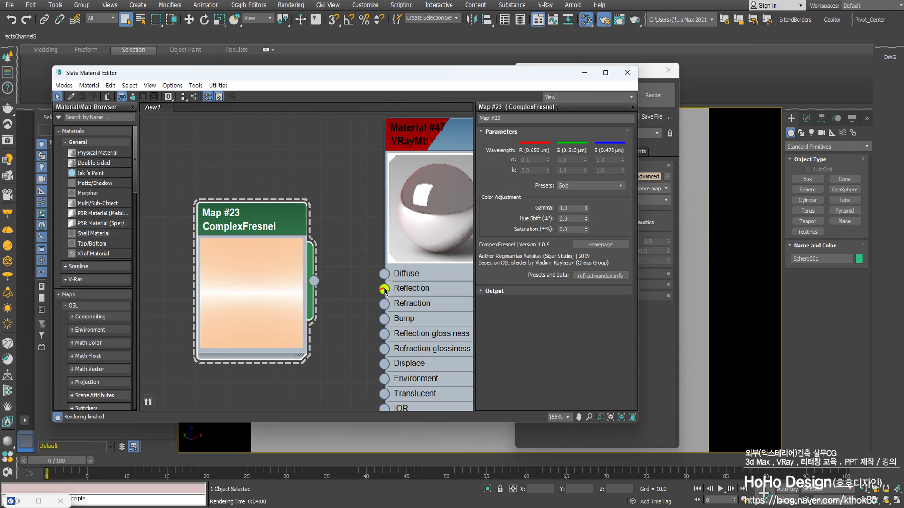
drag(312, 281, 384, 288)
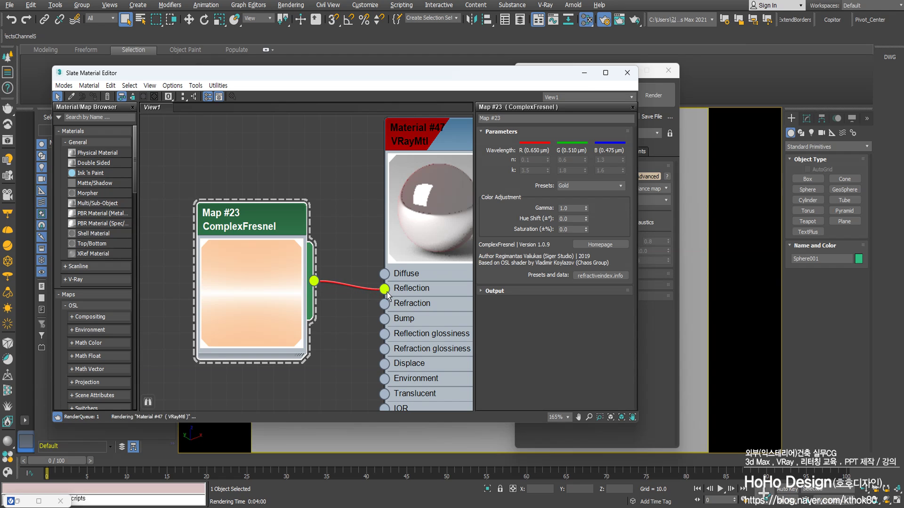
Step: Inspect the sphere's VRayReflectionFilter render in the frame buffer, and return to Material #47's parameters
click(584, 73)
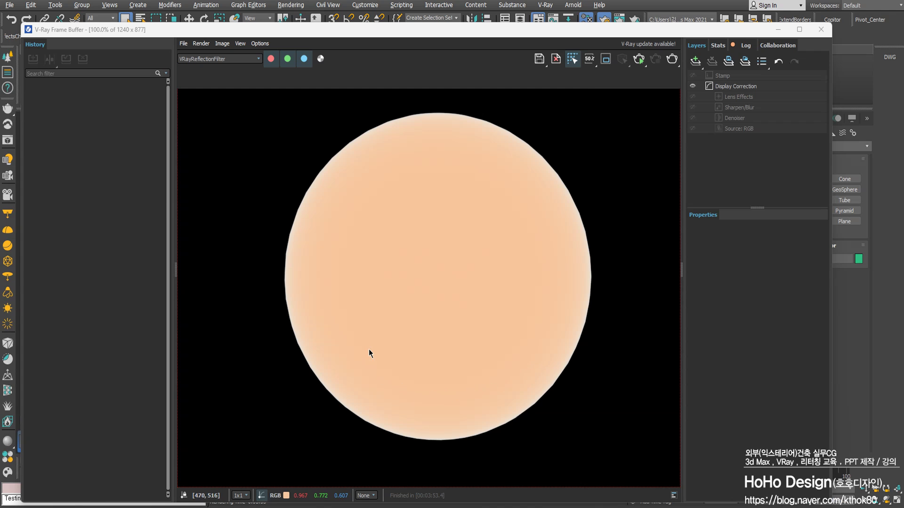
click(777, 30)
middle_drag(348, 196, 290, 188)
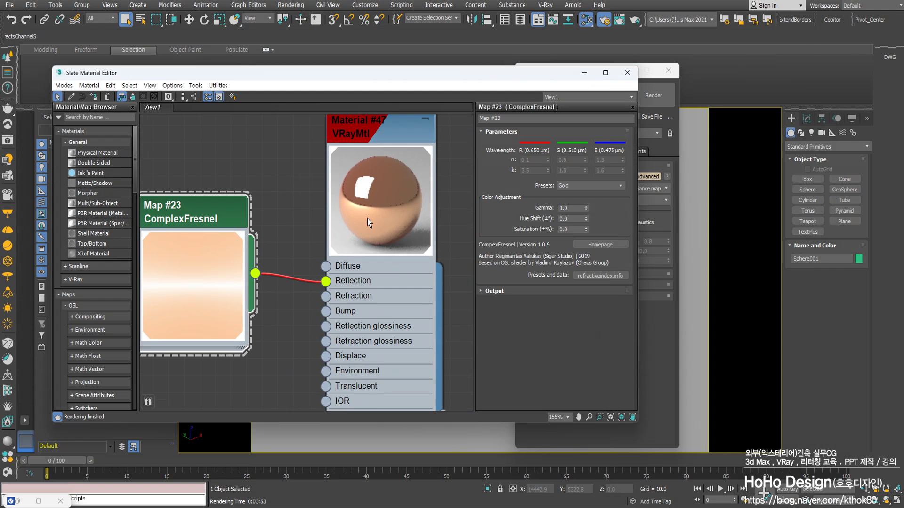
double_click(375, 135)
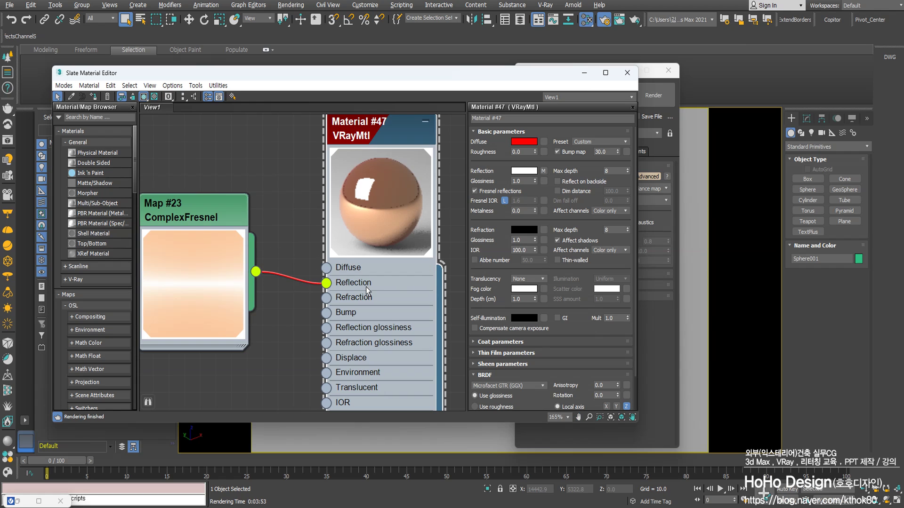
middle_drag(365, 287, 369, 352)
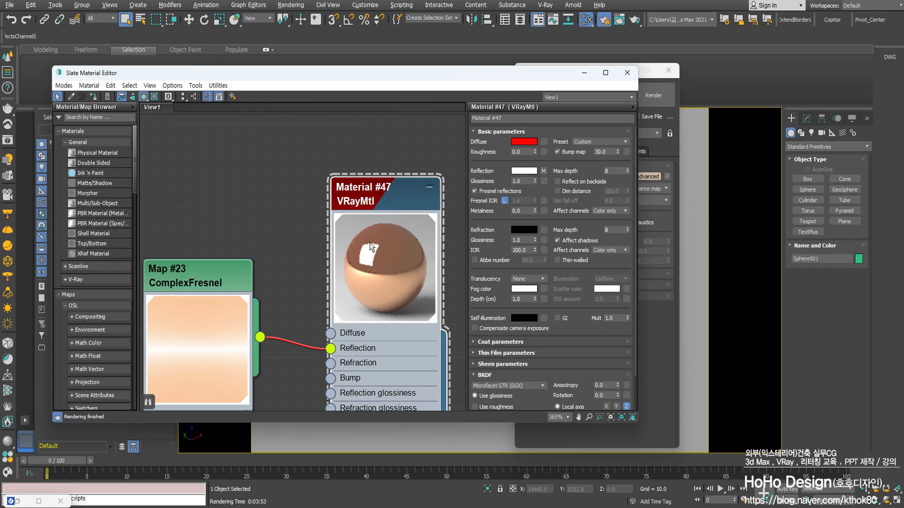
Step: Disconnect the ComplexFresnel map from Material #47's Reflection input and move the map node aside
middle_drag(332, 297, 348, 252)
drag(348, 304, 319, 322)
drag(246, 238, 136, 291)
middle_drag(384, 161, 290, 179)
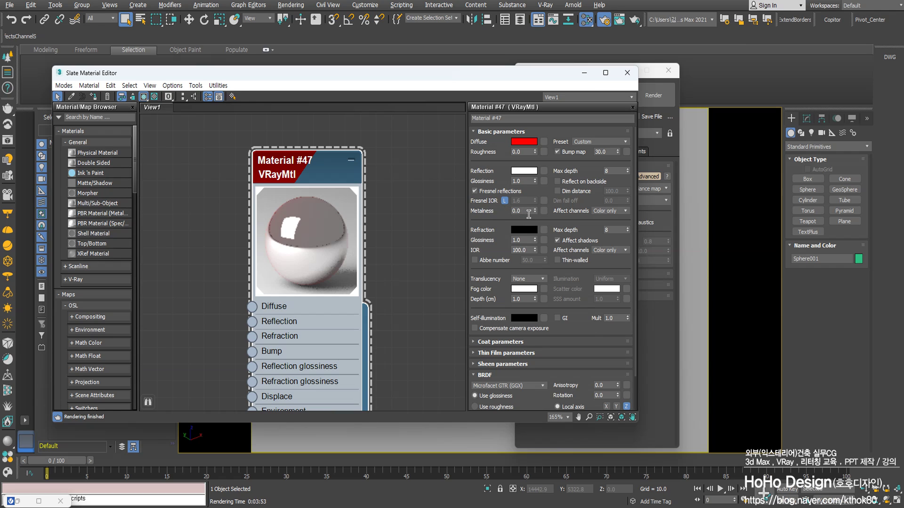
Step: Set the Metalness of Material #47 to 1.0 and reposition its node in the view
mouse_move(524, 212)
drag(522, 212, 475, 213)
text(1)
key(Return)
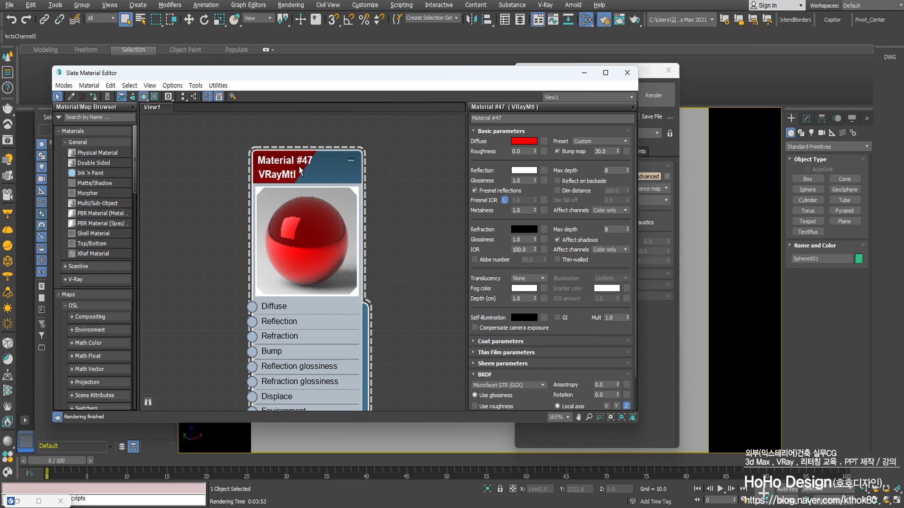
drag(292, 178, 339, 161)
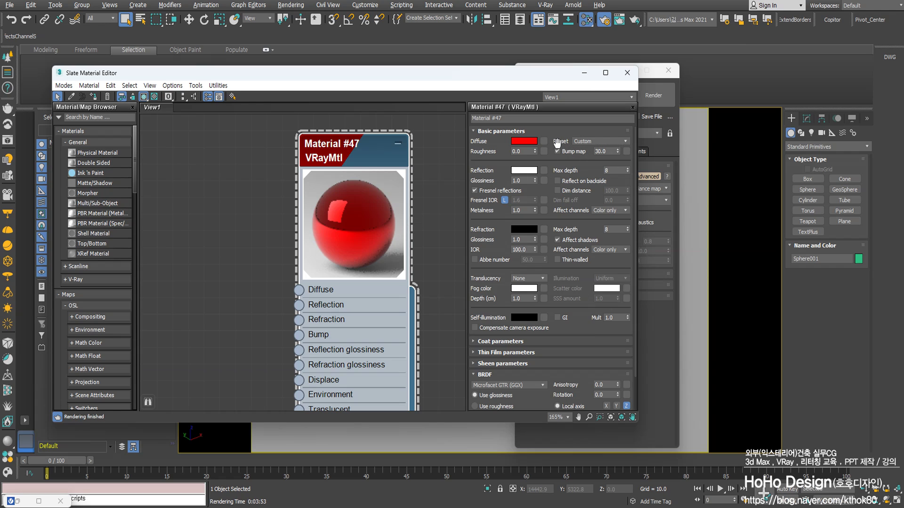
Step: Try the Gold and Aluminium presets on Material #47, and apply the Copper preset
click(583, 142)
click(586, 225)
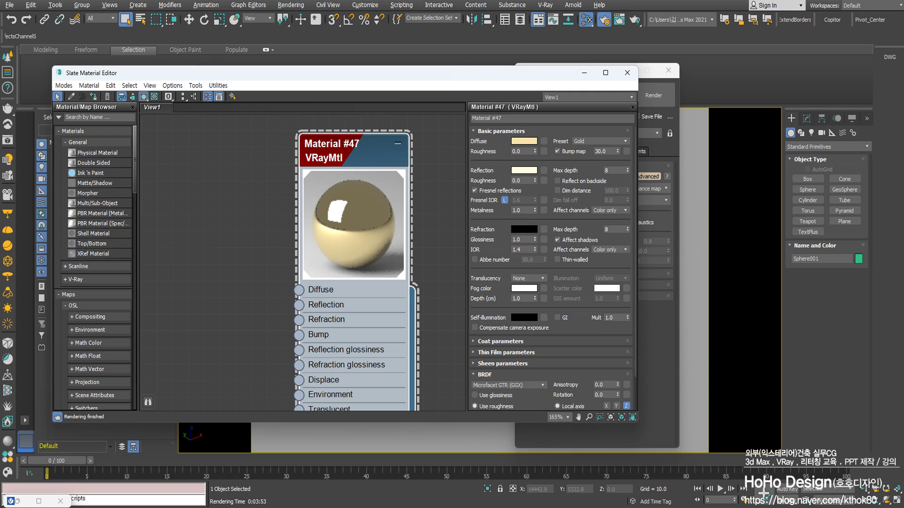
click(594, 142)
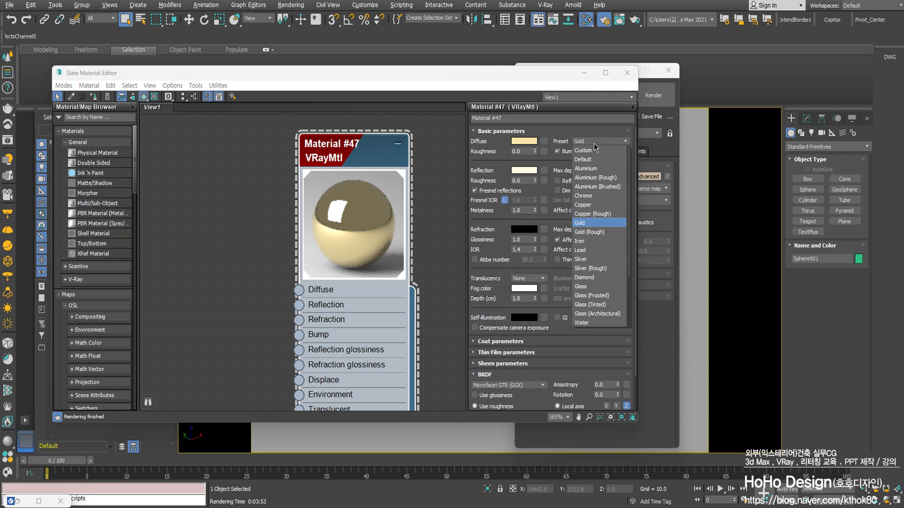
click(593, 168)
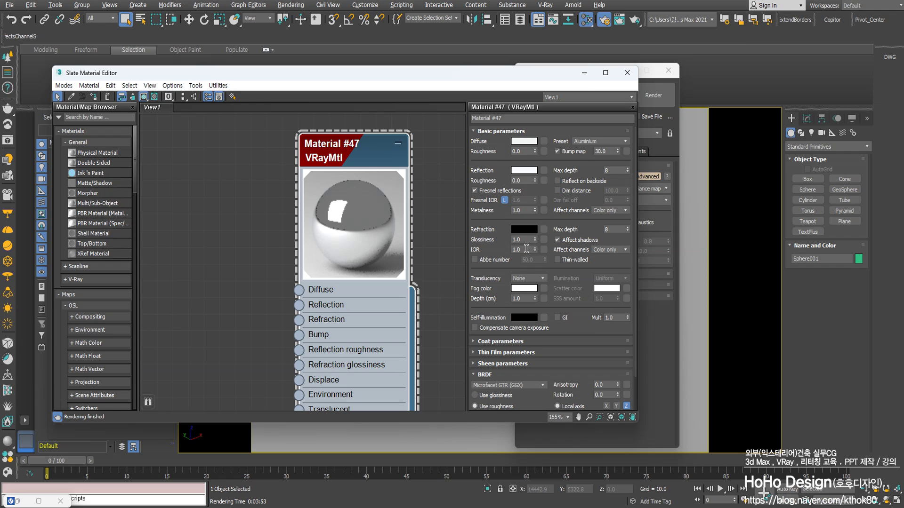
click(596, 142)
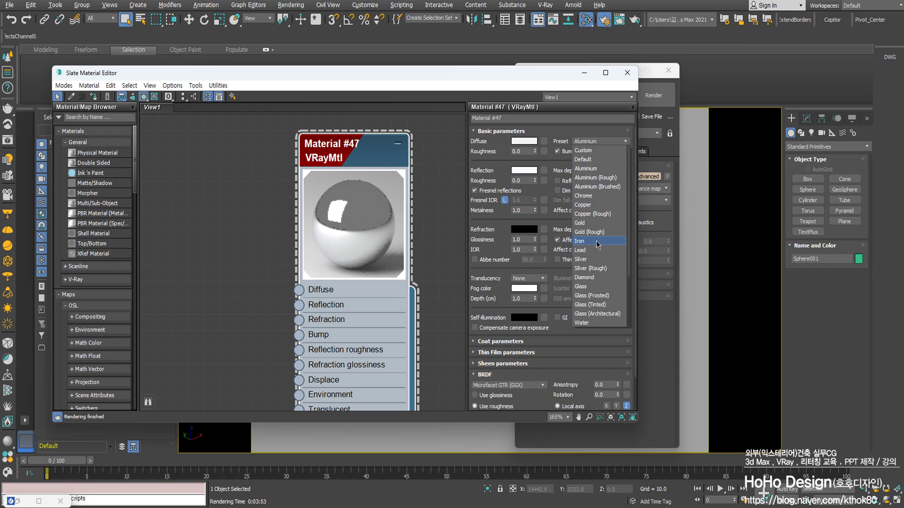
click(591, 205)
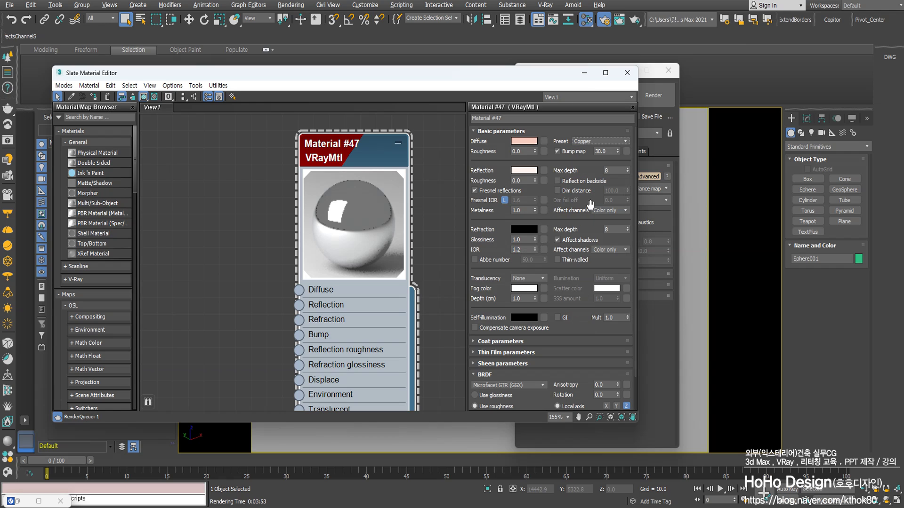
double_click(523, 249)
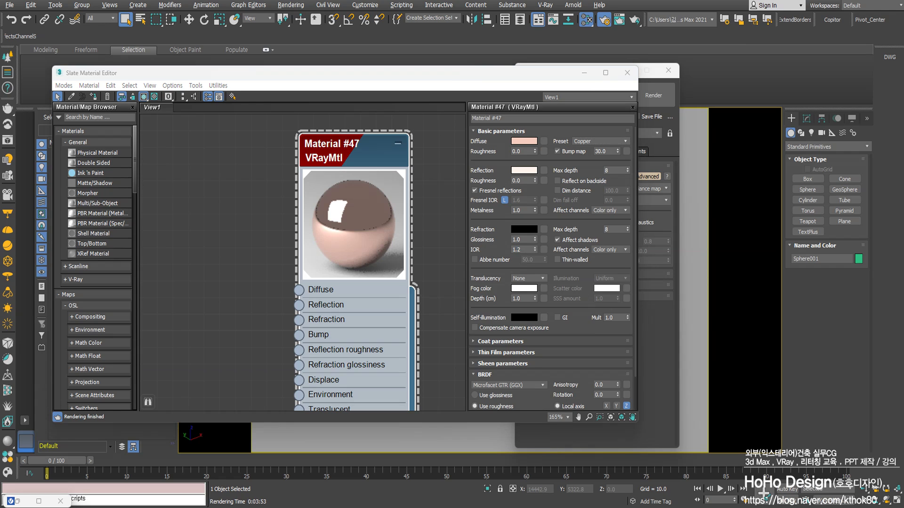
click(600, 141)
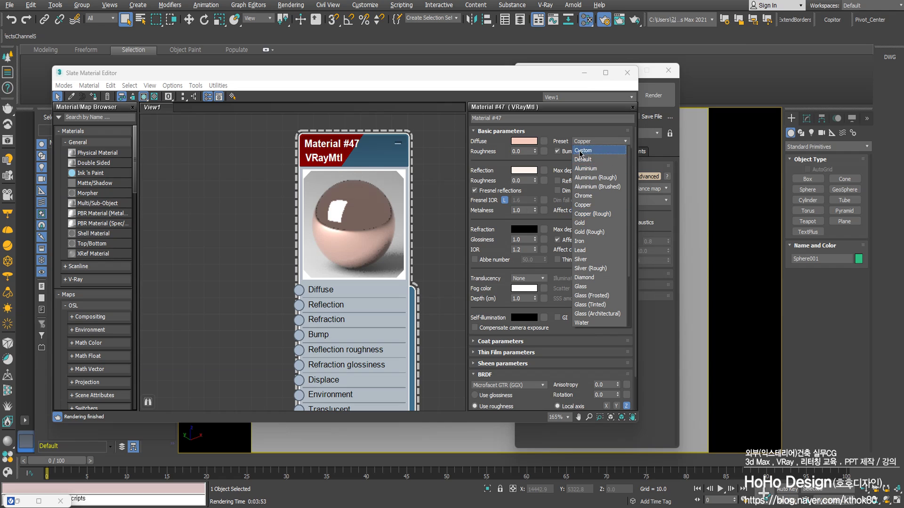
click(518, 163)
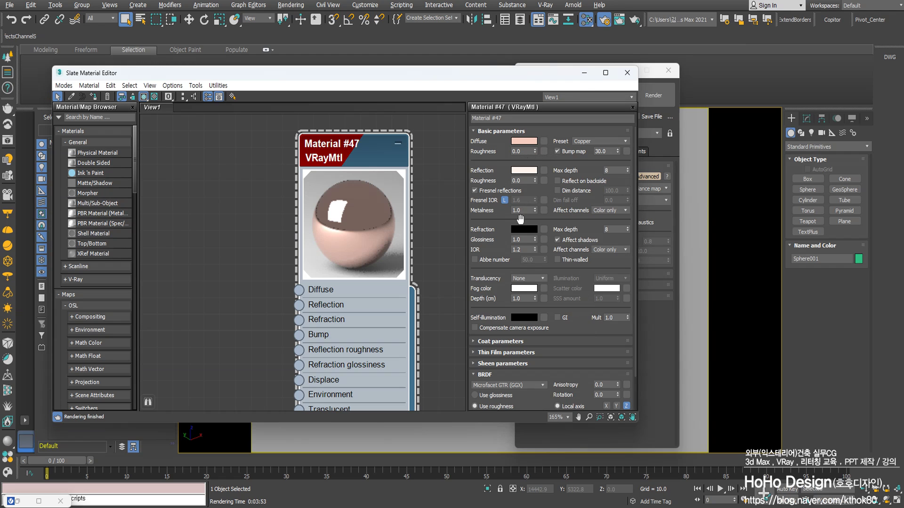
Step: Switch Material #47's BRDF to Use glossiness and back to Use roughness
drag(539, 78, 517, 95)
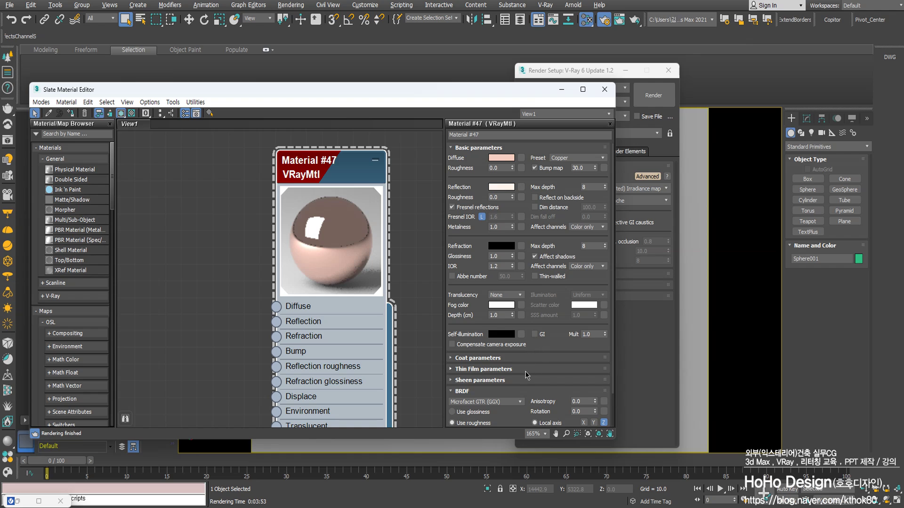
scroll(512, 391, down, 2)
click(473, 373)
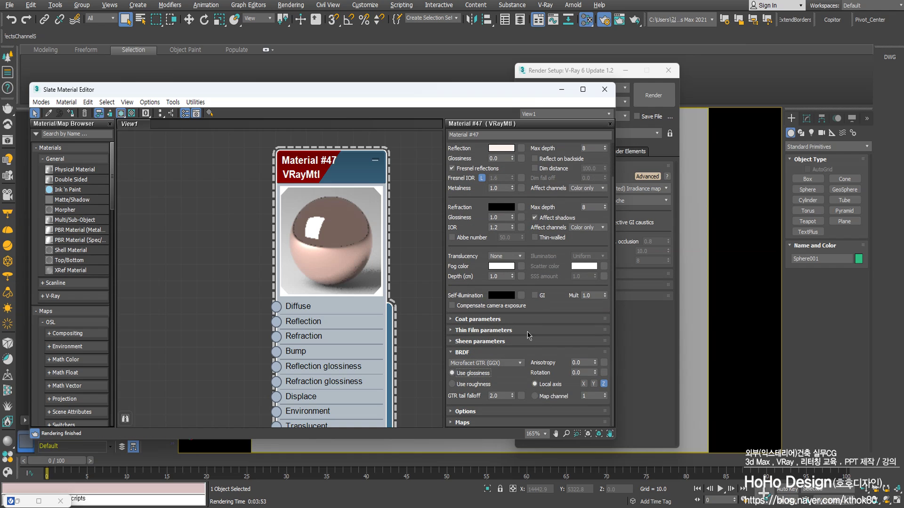
drag(526, 220, 511, 194)
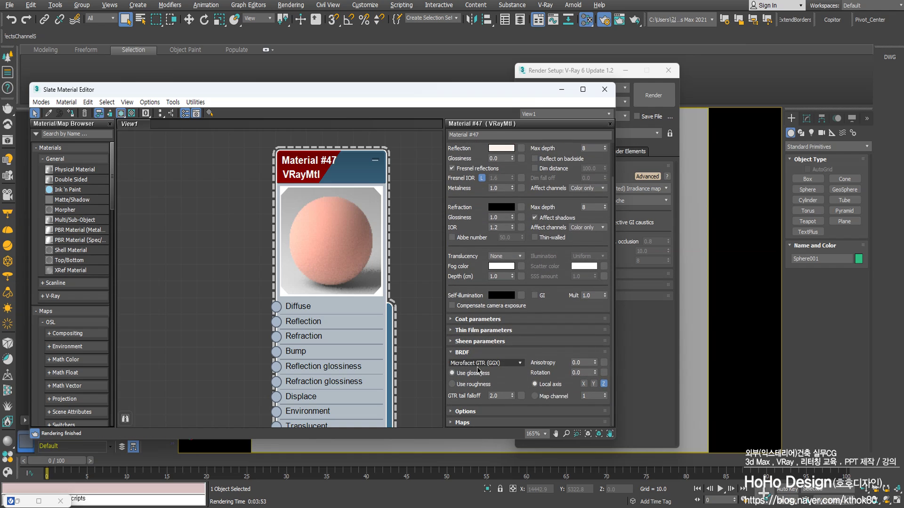
click(472, 386)
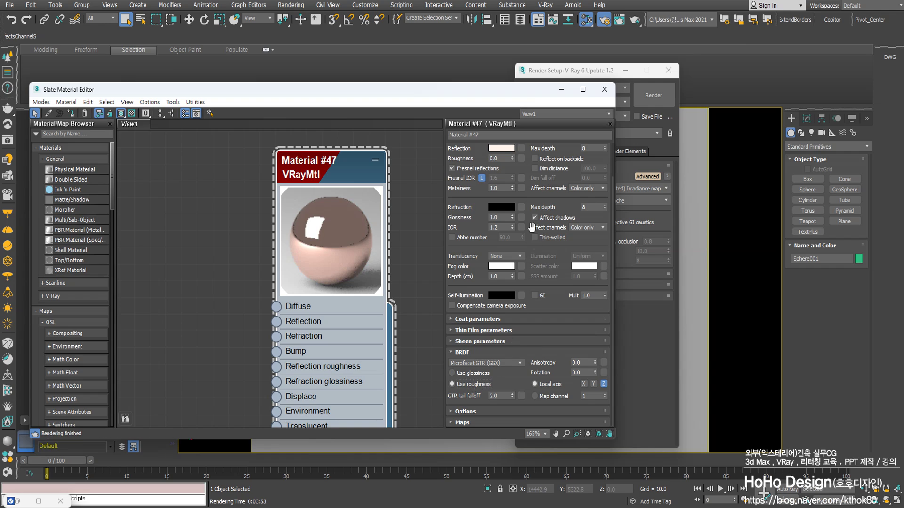
Step: Reposition the material editor window and set Material #47's BRDF to Use glossiness
drag(529, 170, 529, 226)
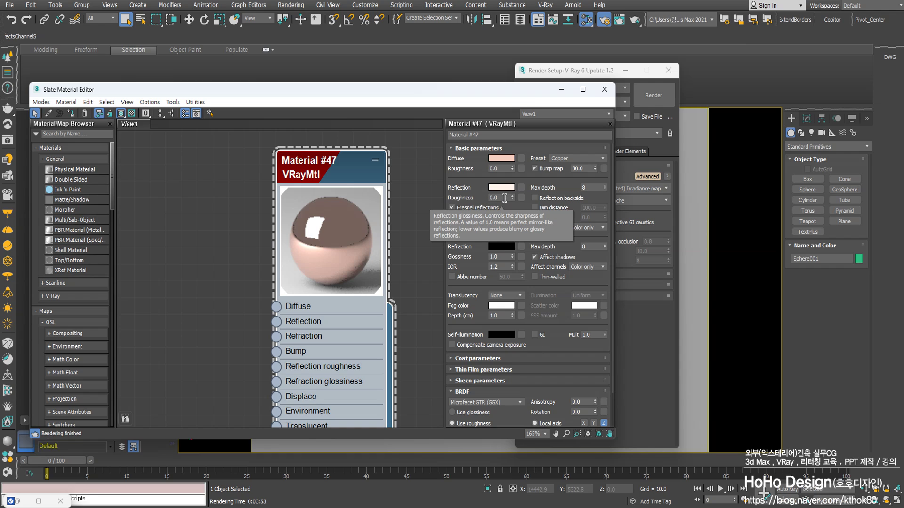
drag(485, 94, 521, 79)
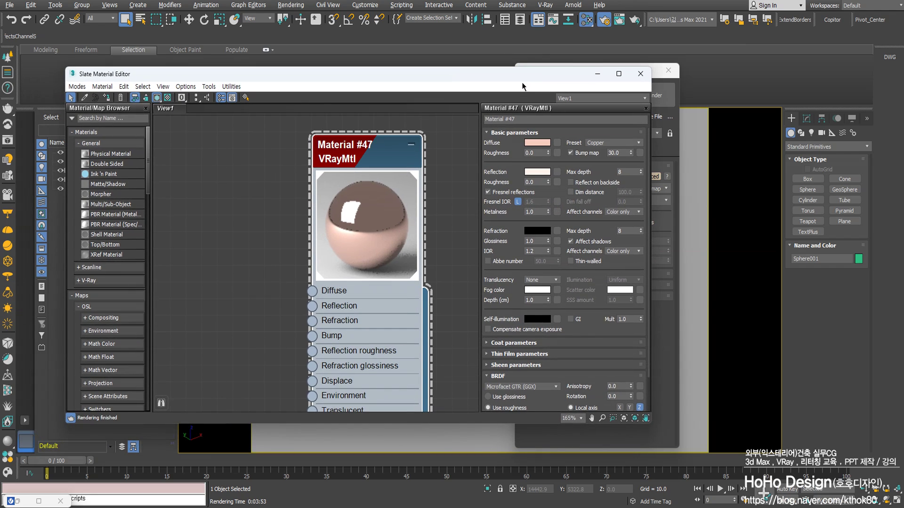
click(505, 398)
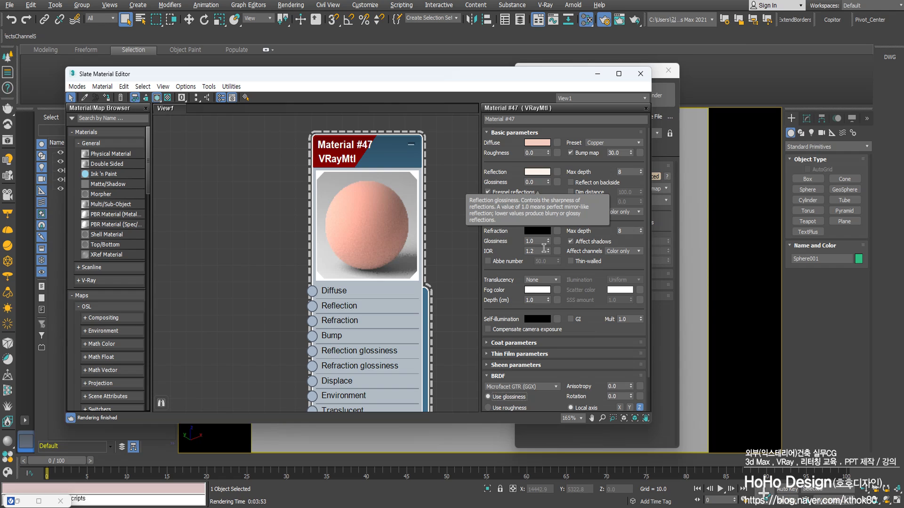
Step: Switch Material #47's BRDF to Use roughness and back to Use glossiness, and set its reflection glossiness to 1.0
click(503, 408)
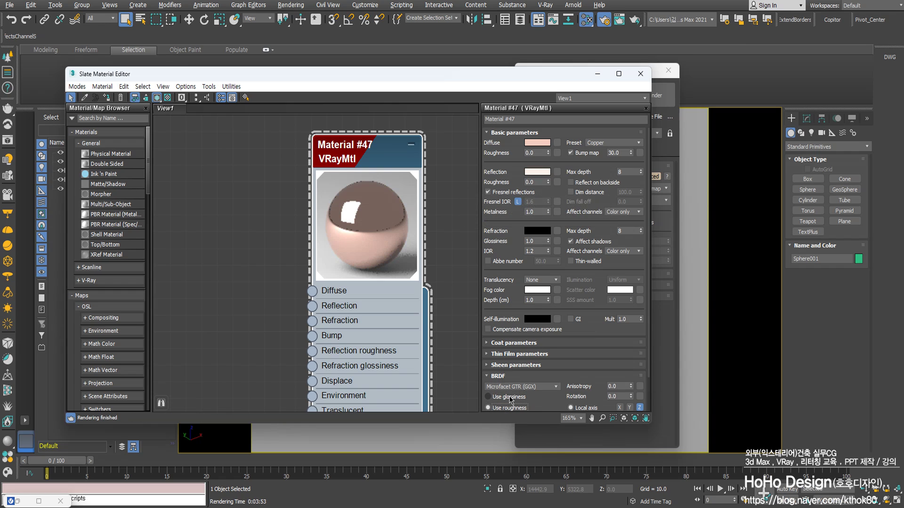
click(513, 398)
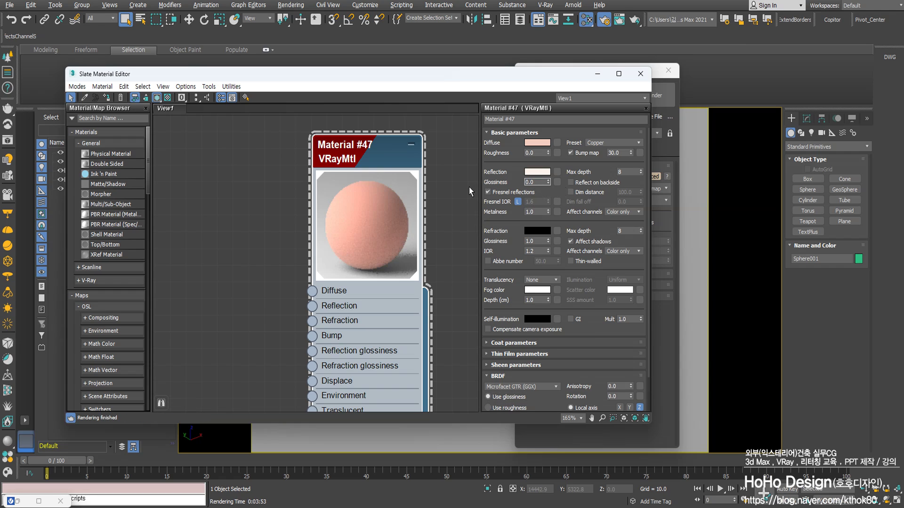
key(BackSpace)
key(BackSpace)
text(1)
key(Return)
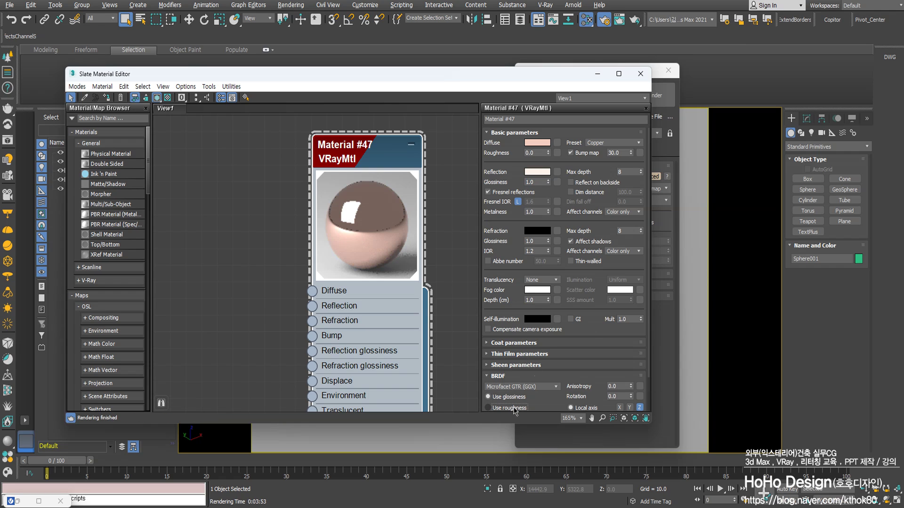
Step: Switch Material #47's BRDF to Use roughness with a reflection roughness of 0.0, and reposition its node in the view
click(512, 408)
text(0)
key(Return)
drag(354, 157, 307, 156)
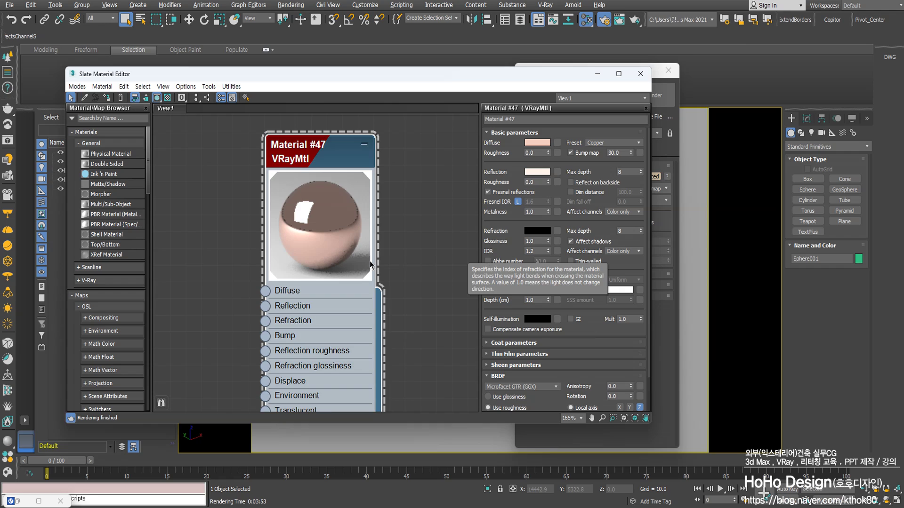
middle_drag(371, 265, 429, 231)
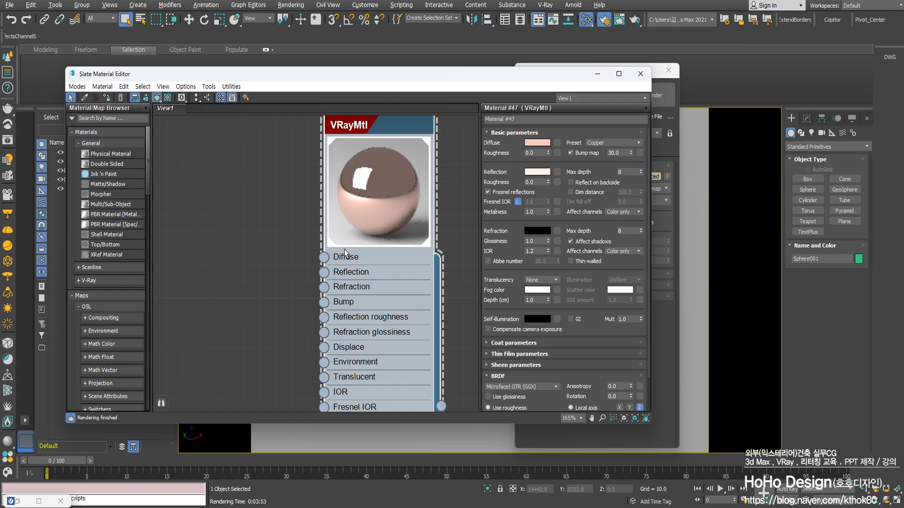
scroll(343, 249, down, 2)
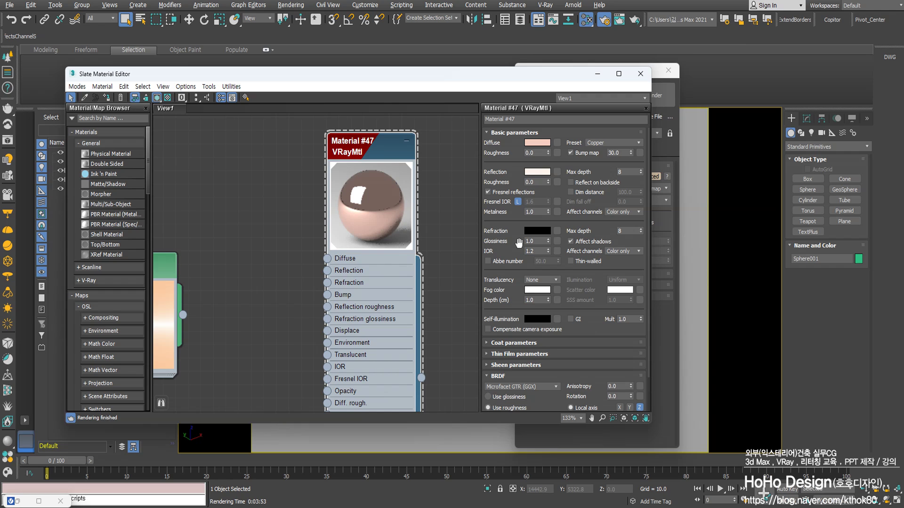
scroll(513, 221, down, 3)
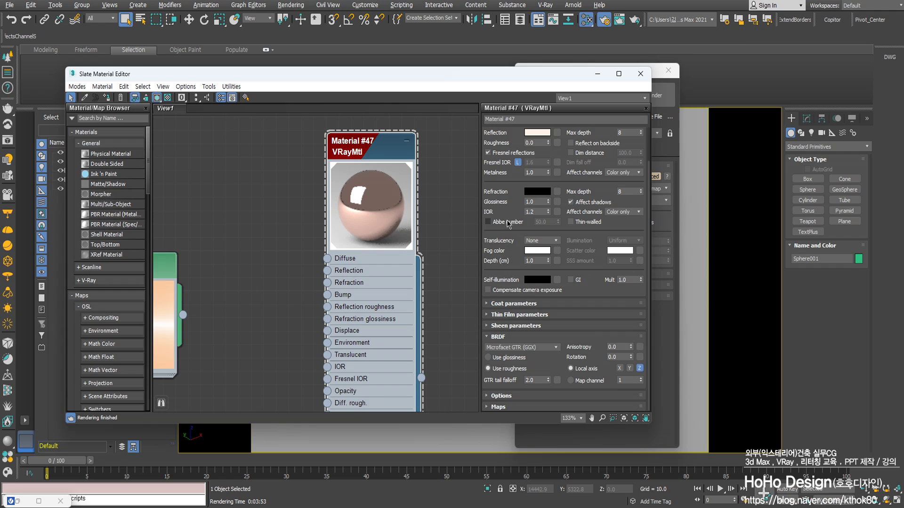
scroll(510, 190, up, 3)
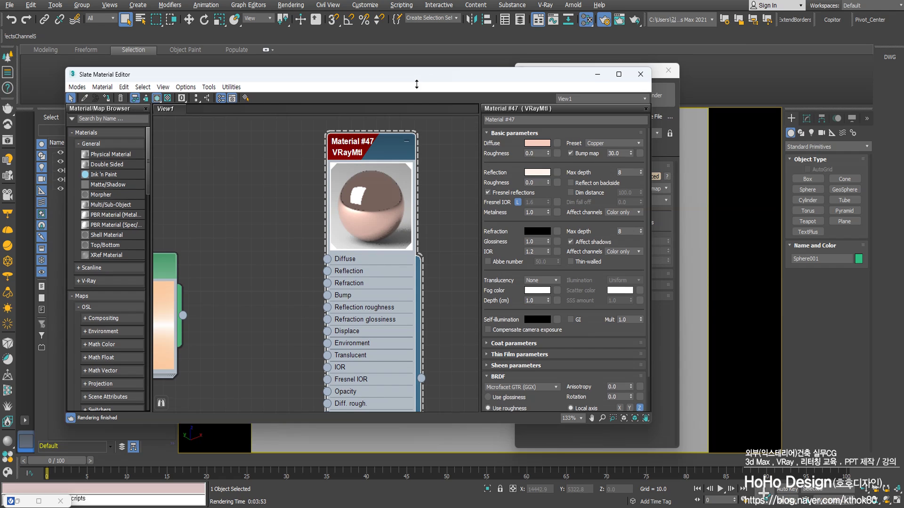
drag(416, 75, 418, 89)
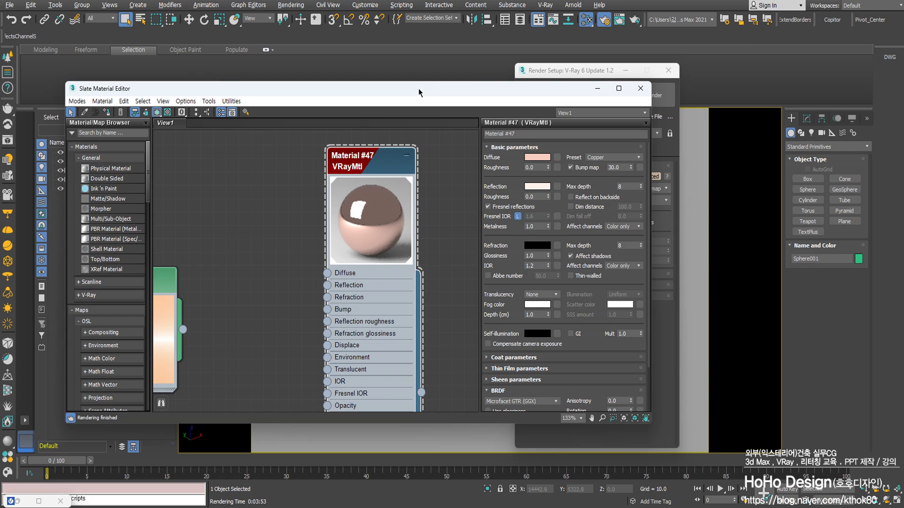